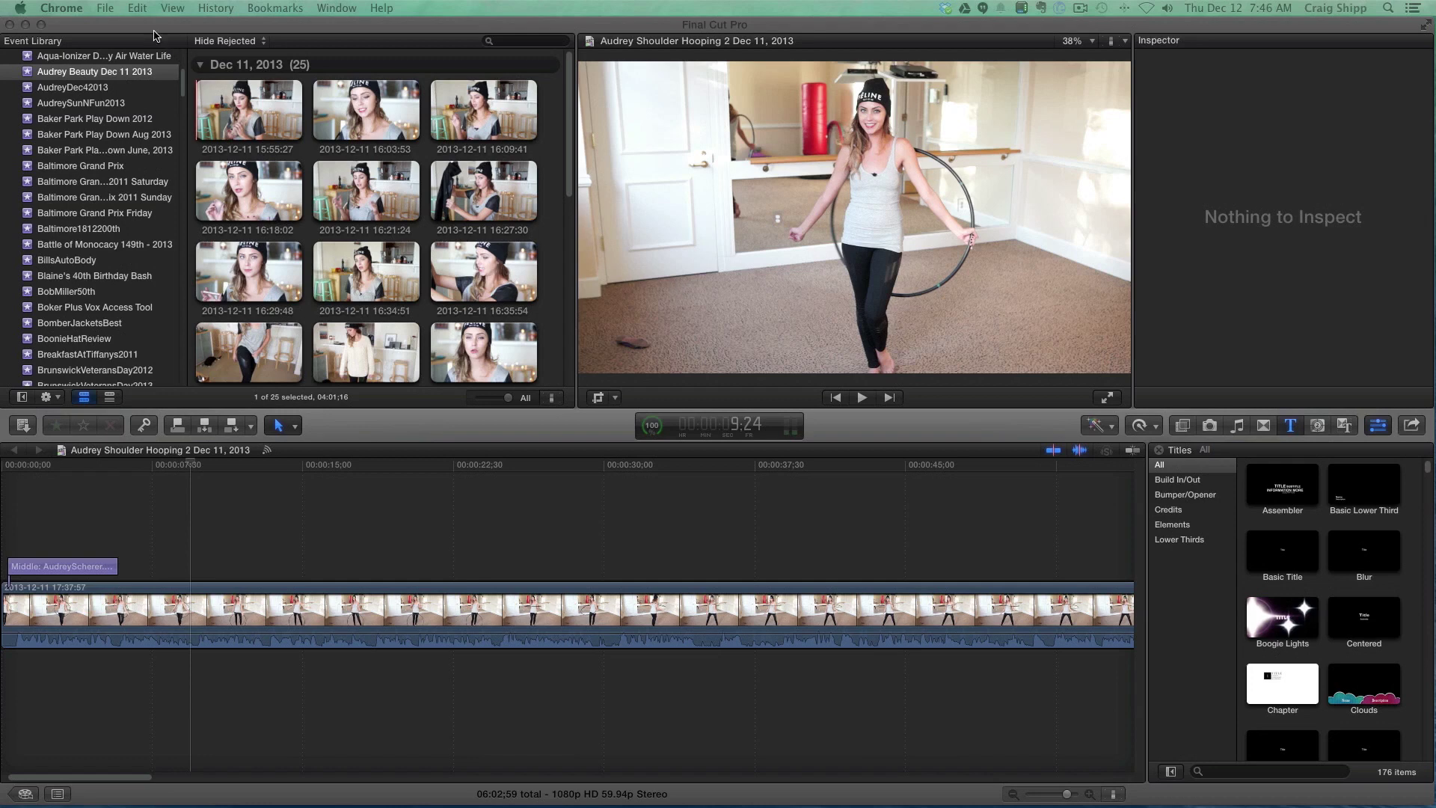
Step: Create a new project named AudreySynchronizeClips with Audrey Beauty Dec 11 2013 as its default event
click(119, 25)
click(133, 9)
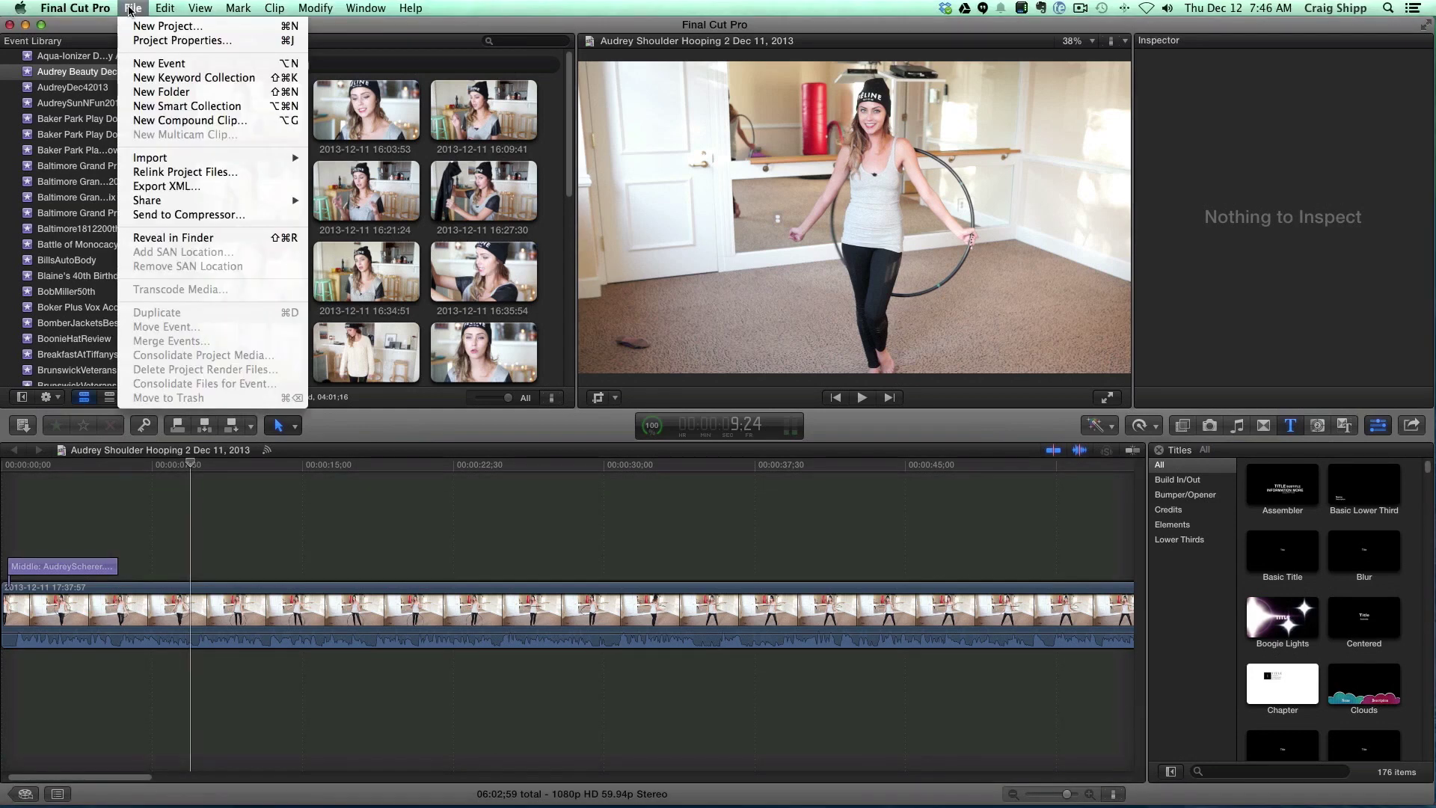
click(166, 25)
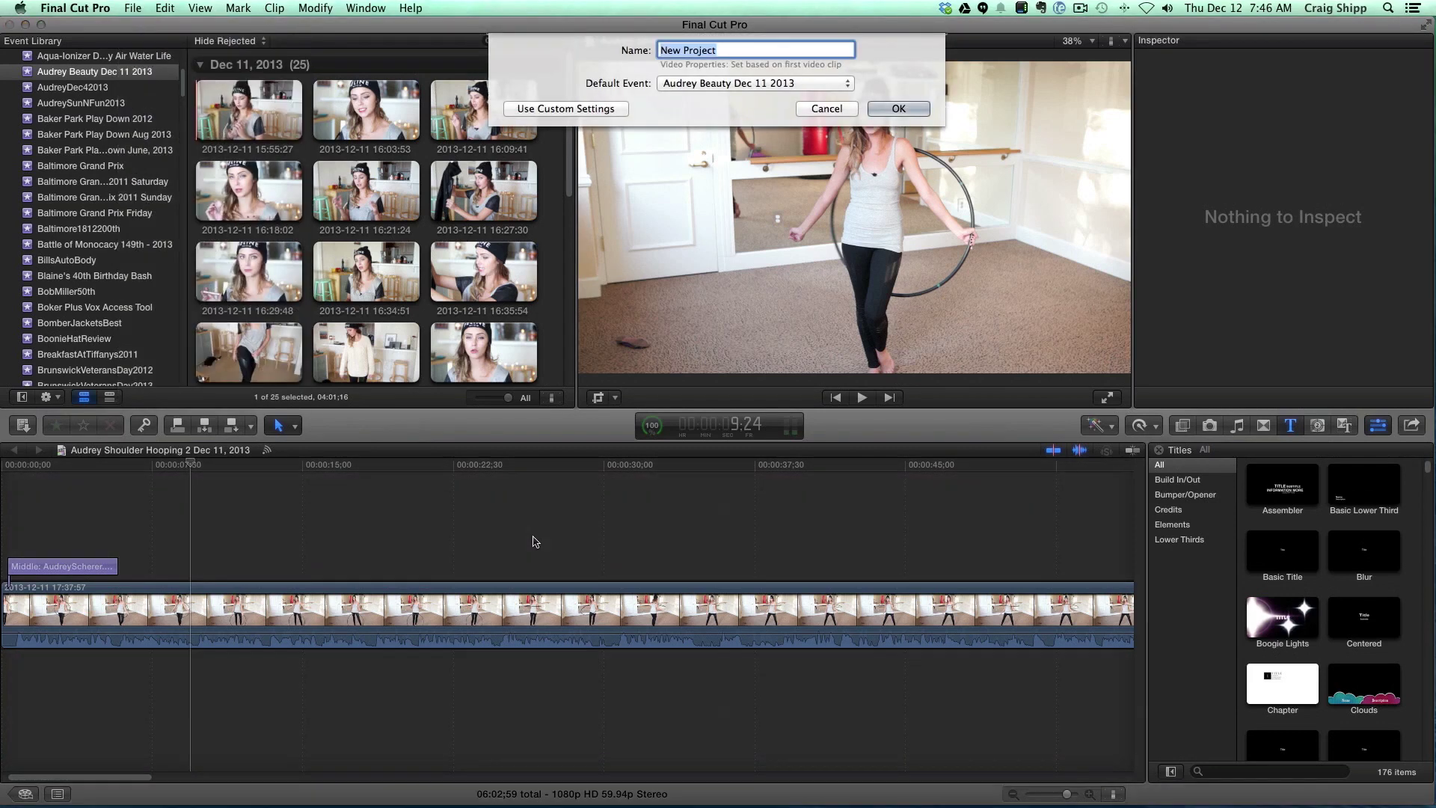
text(A)
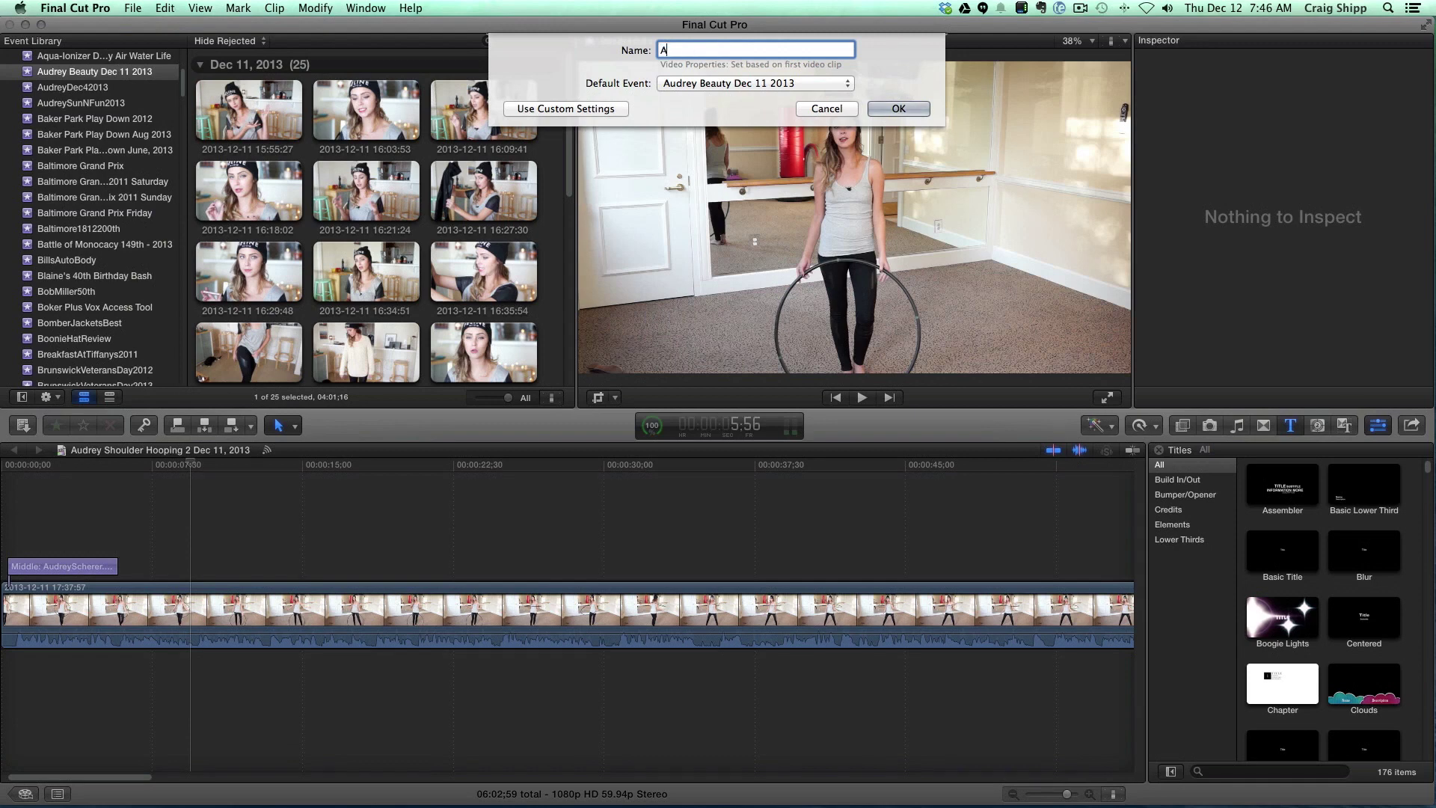
text(udreySynchronizeClips)
click(898, 110)
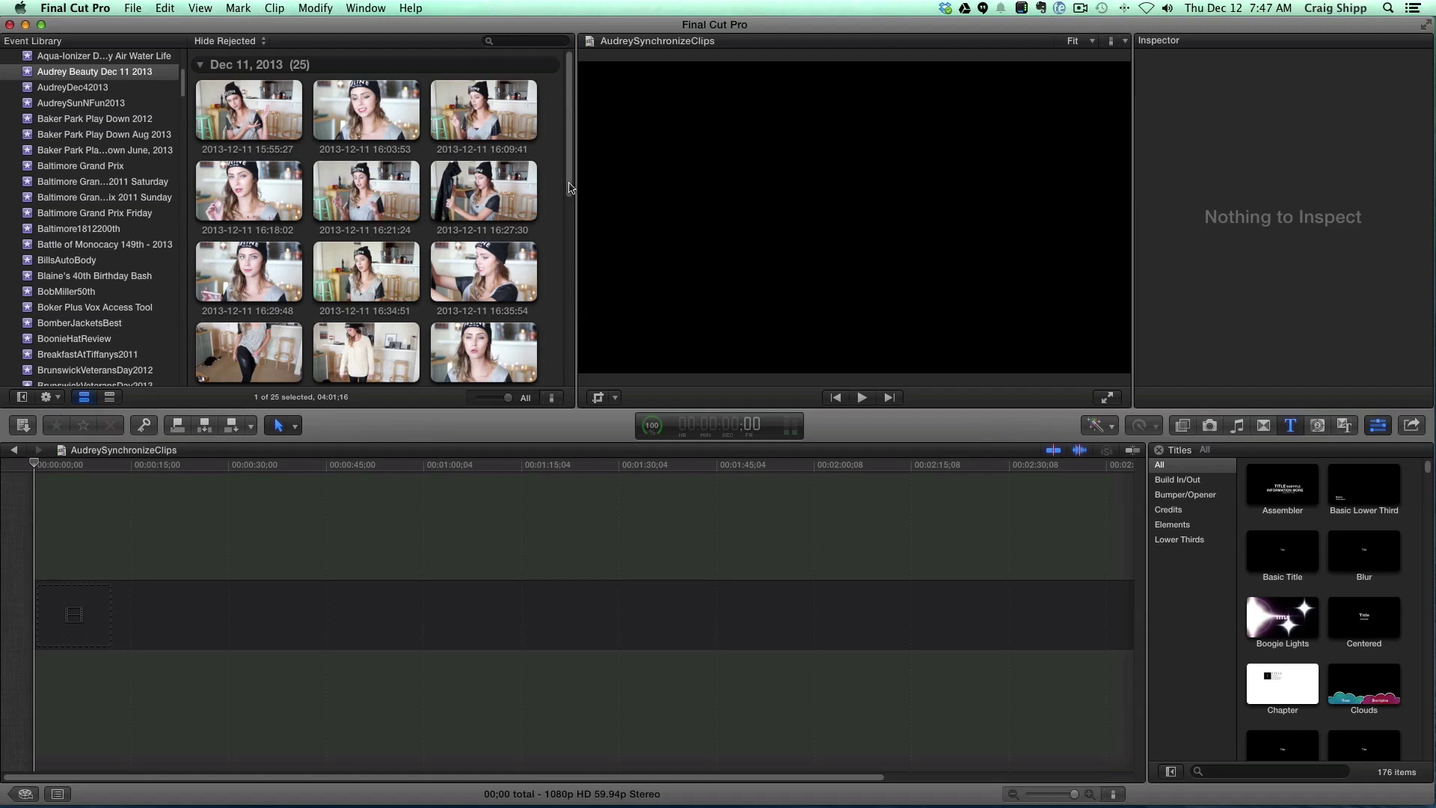
drag(570, 189, 572, 230)
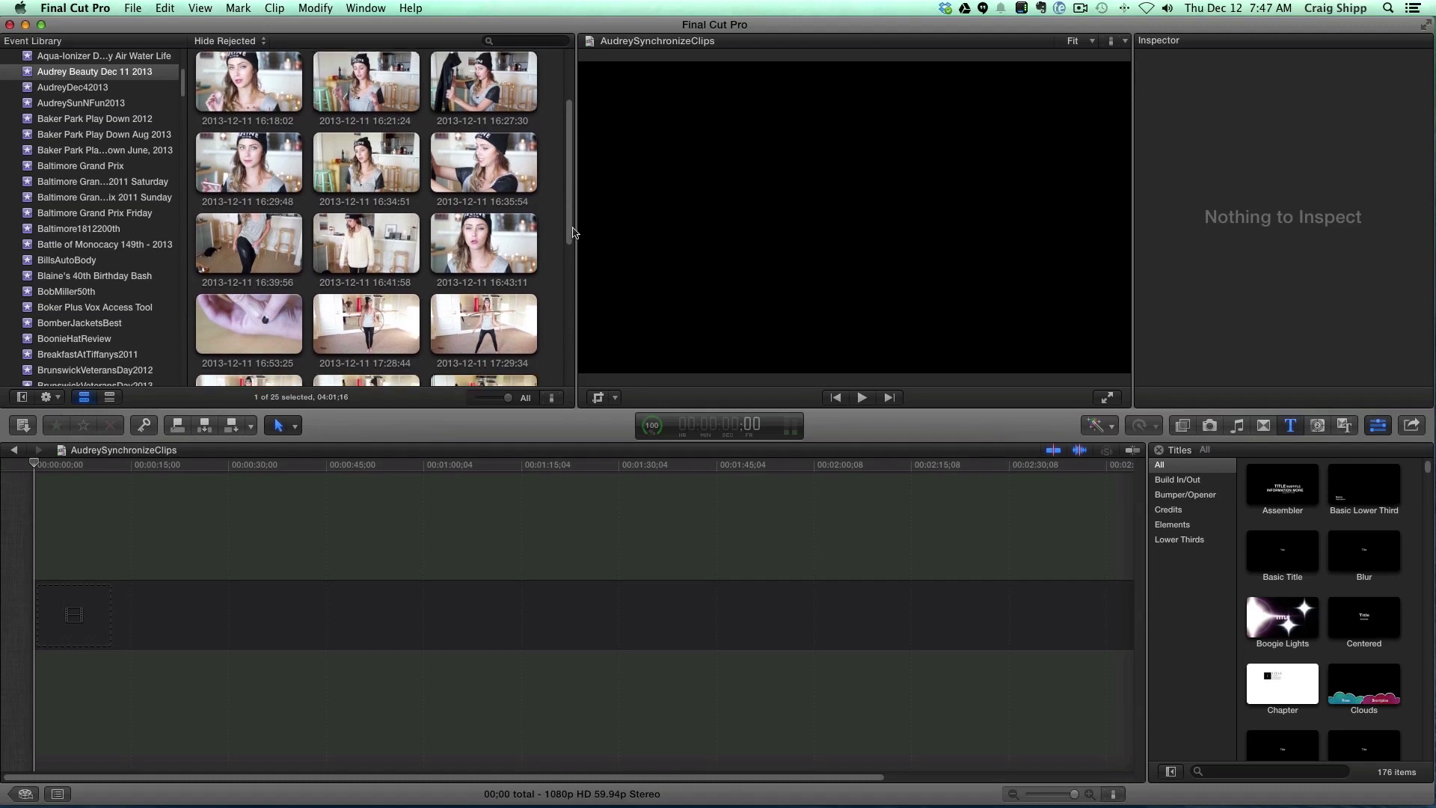
click(434, 258)
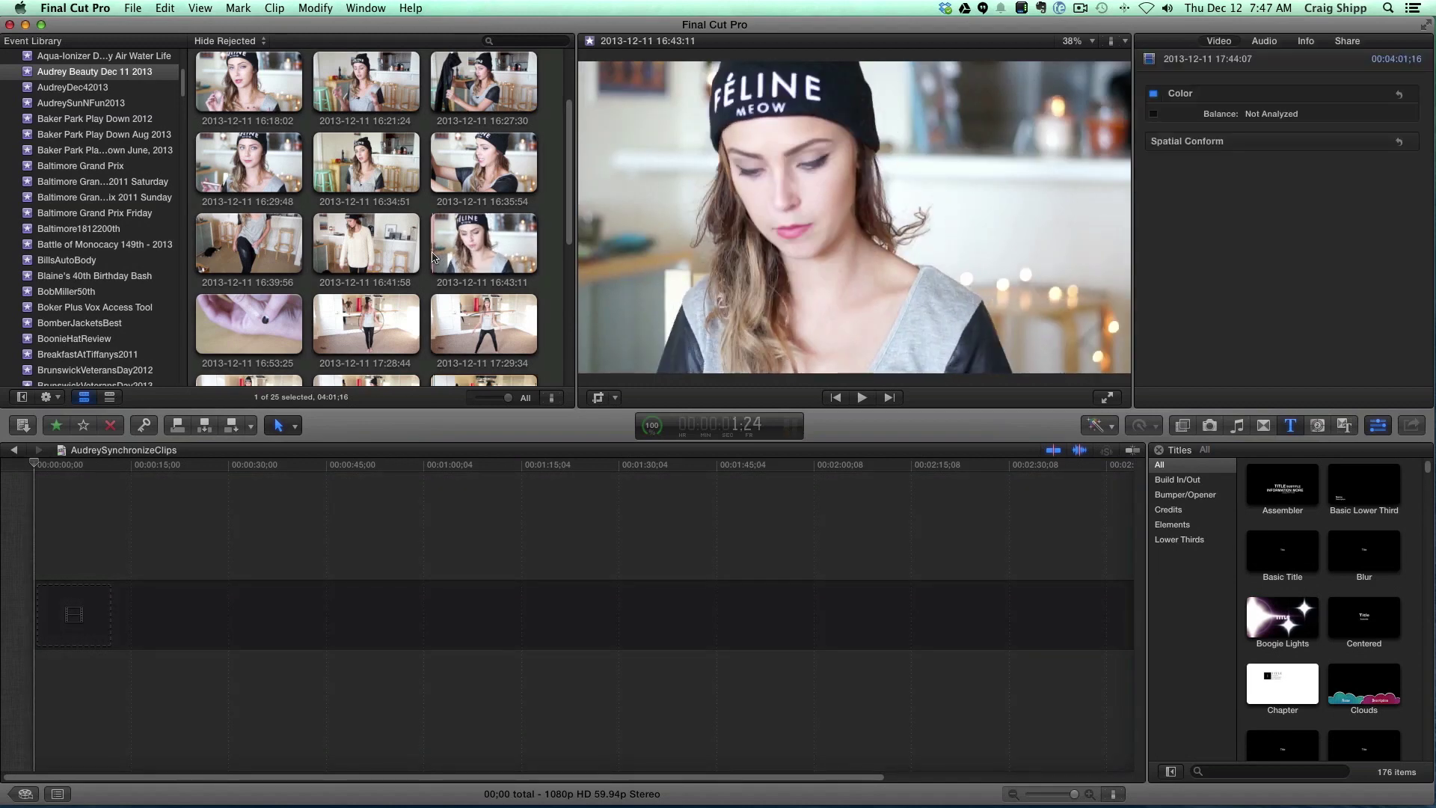
click(432, 258)
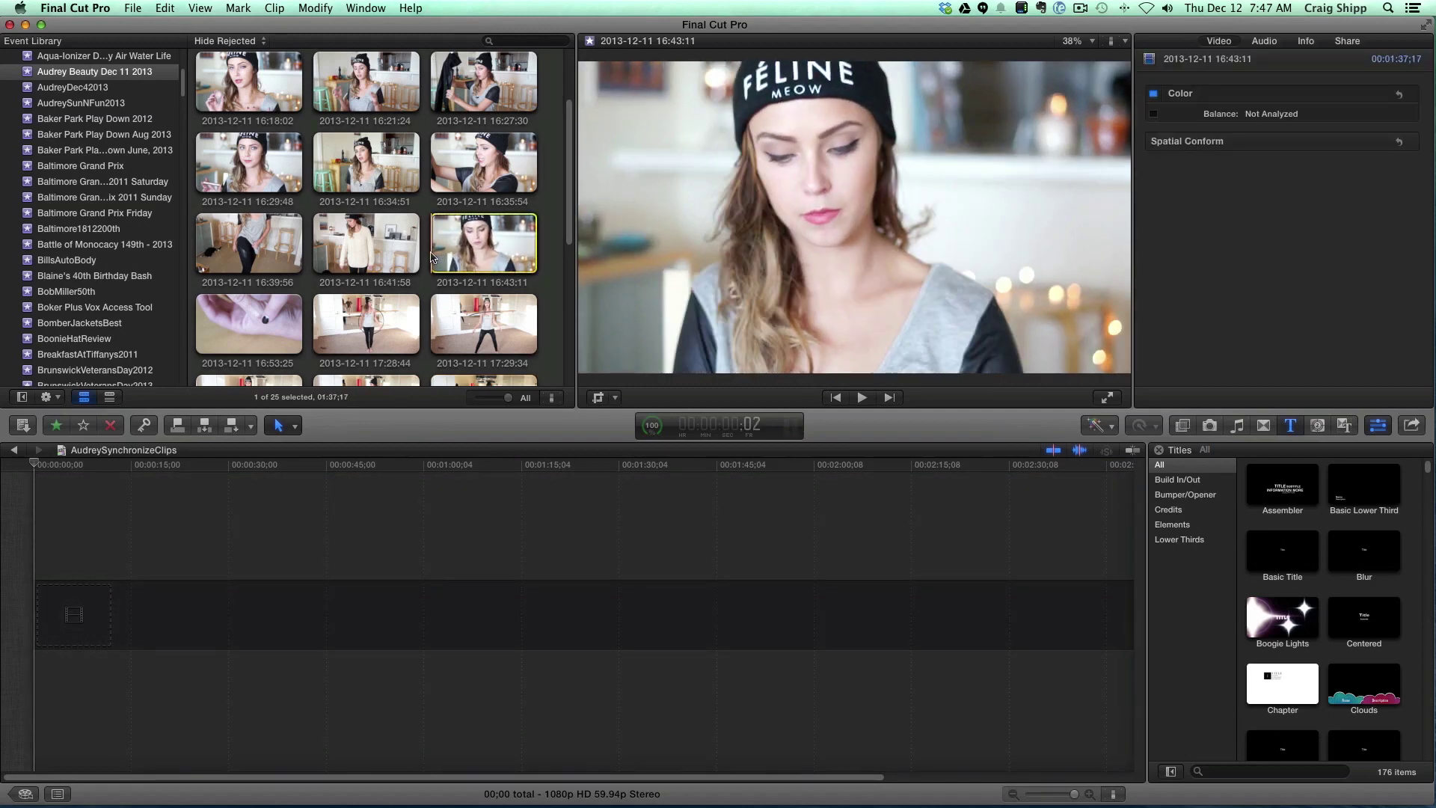
key(space)
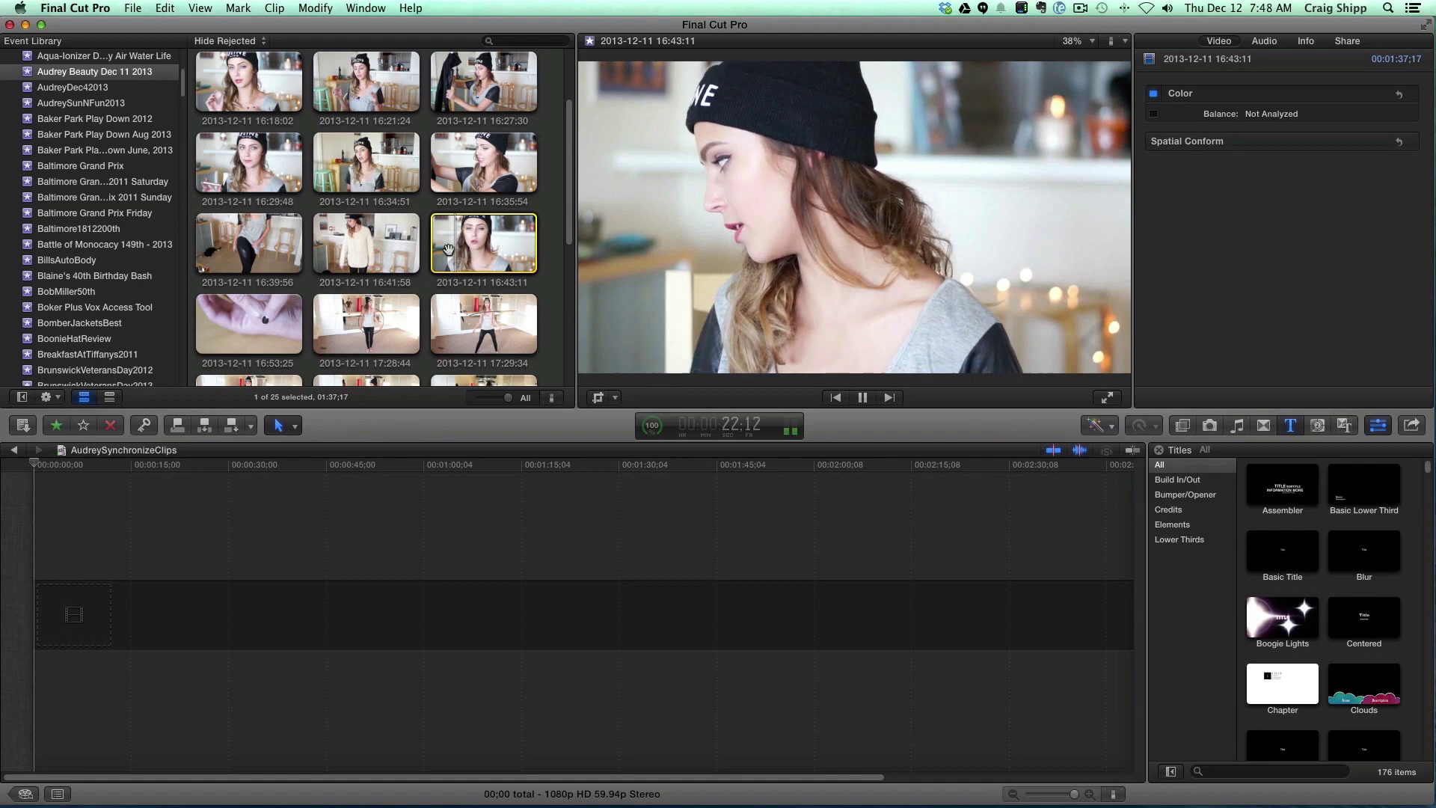
key(space)
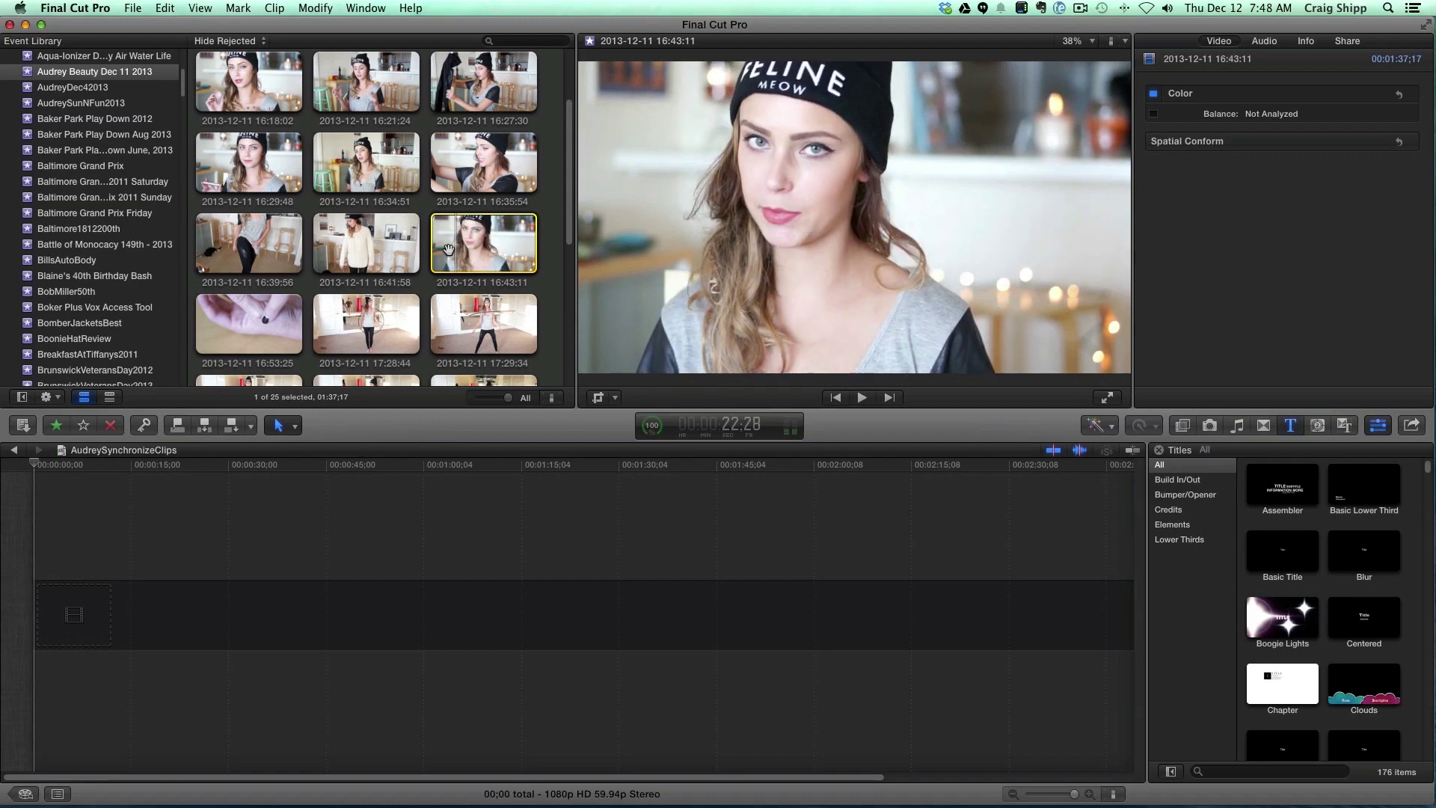
click(316, 182)
key(space)
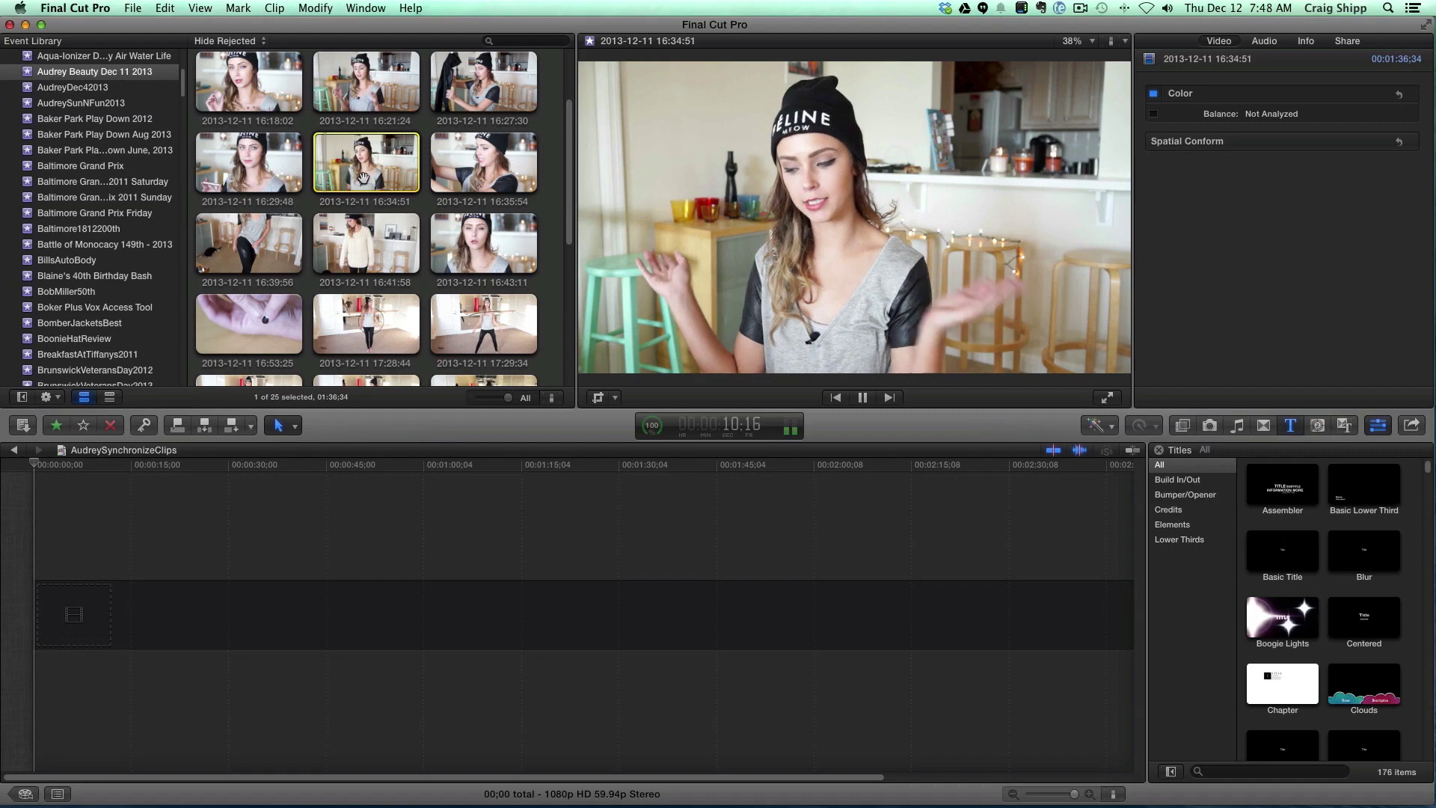
key(space)
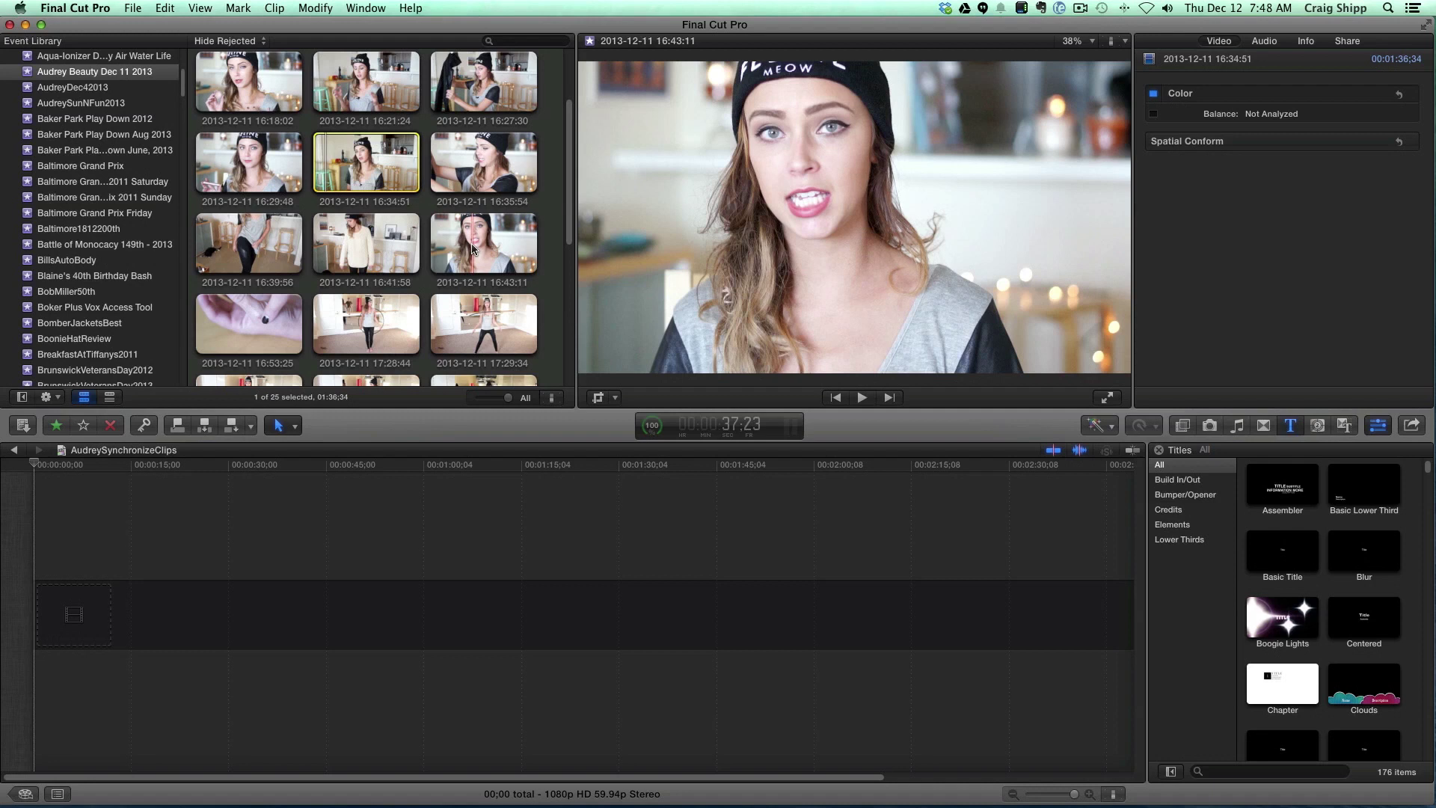
super+click(472, 247)
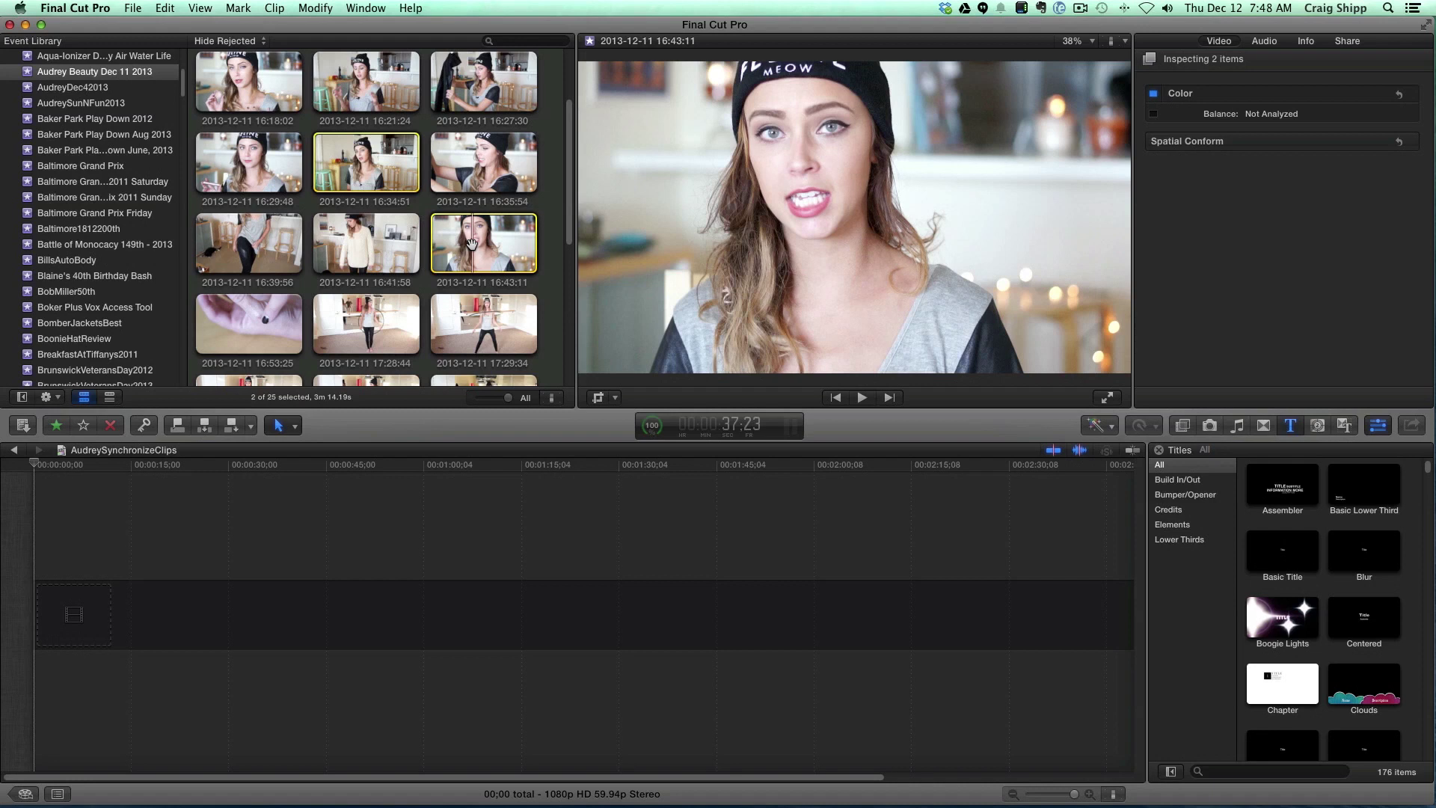
right_click(473, 246)
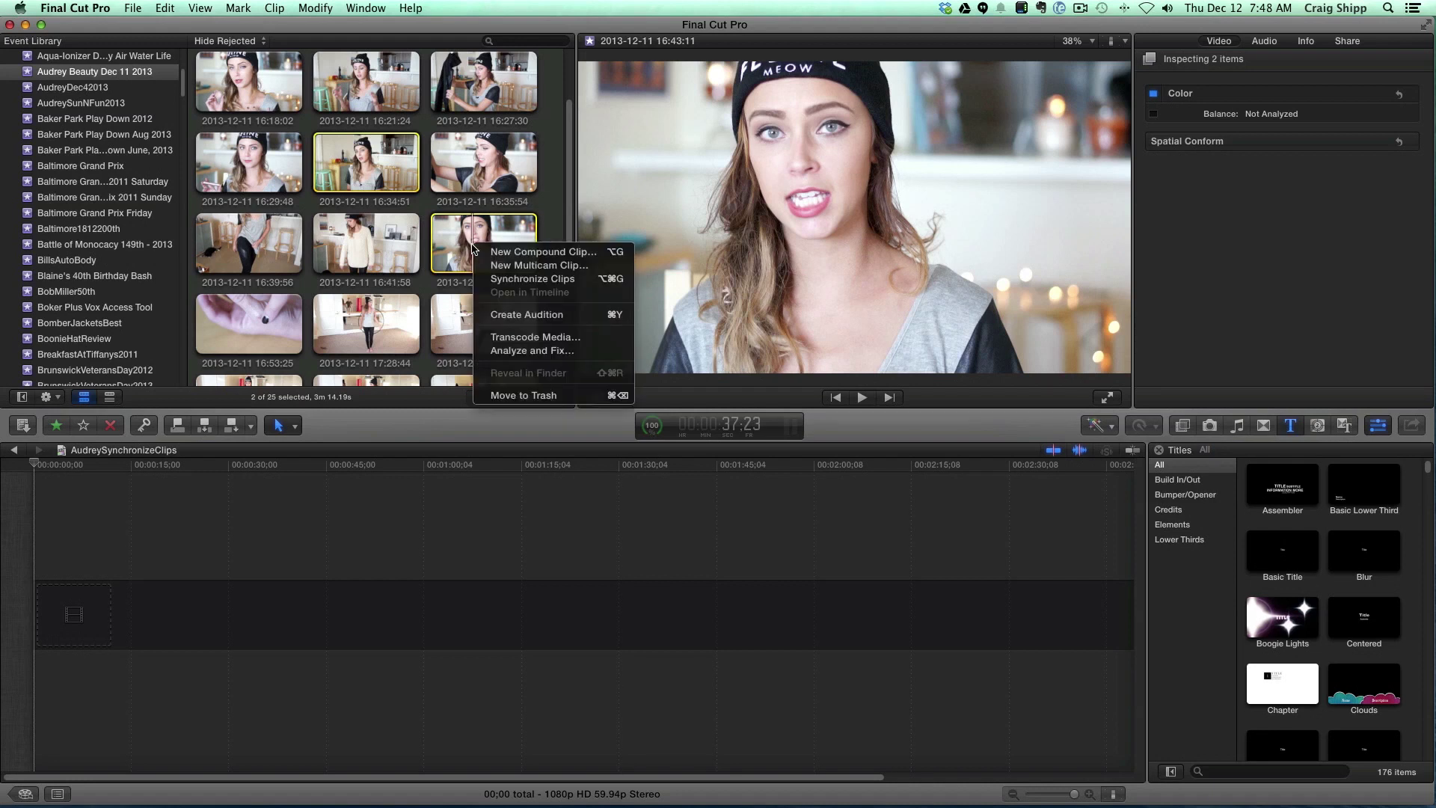
click(490, 280)
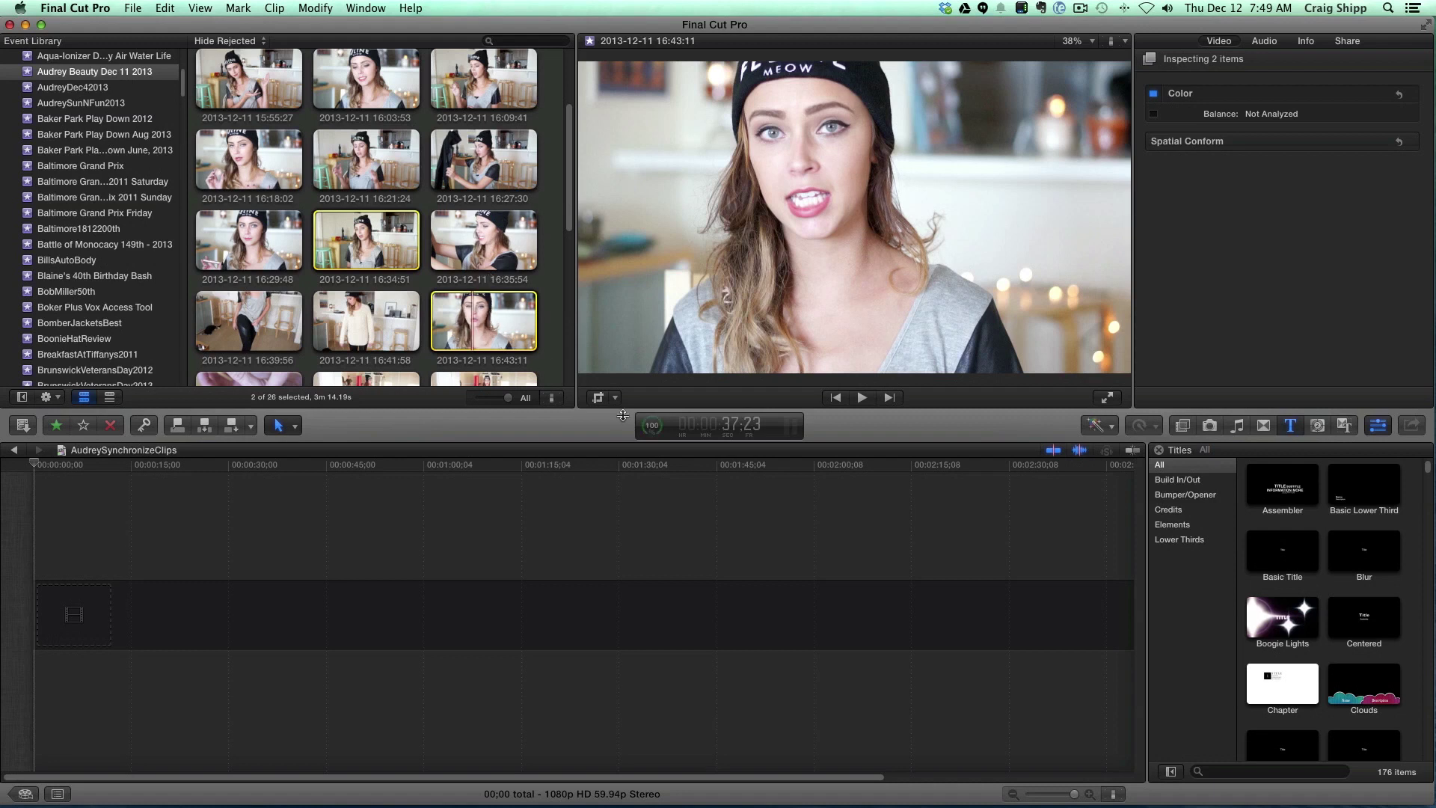
Step: Find the new synchronized clip in the Dec 12, 2013 group and add it to the start of the empty timeline
click(653, 432)
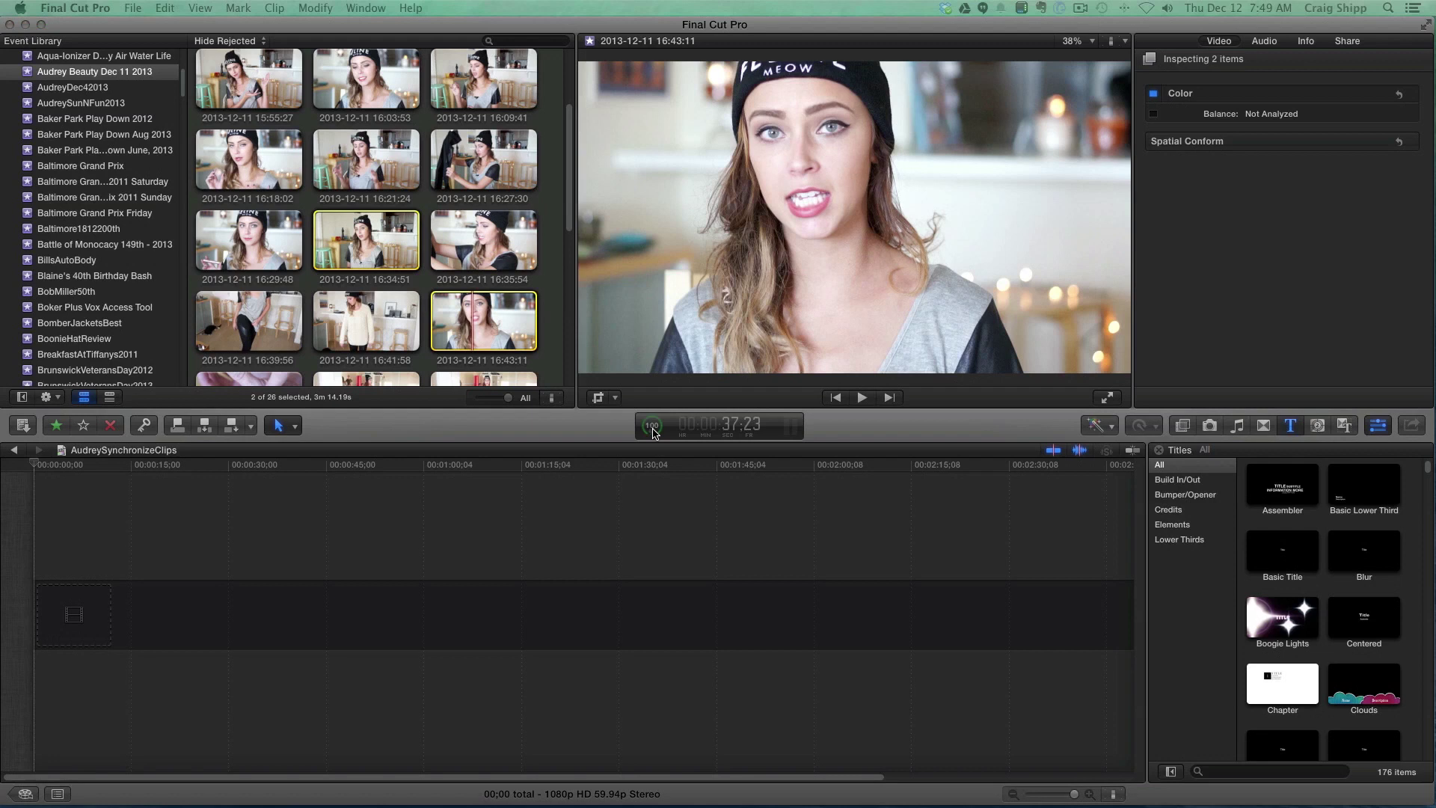
click(568, 224)
drag(568, 224, 566, 377)
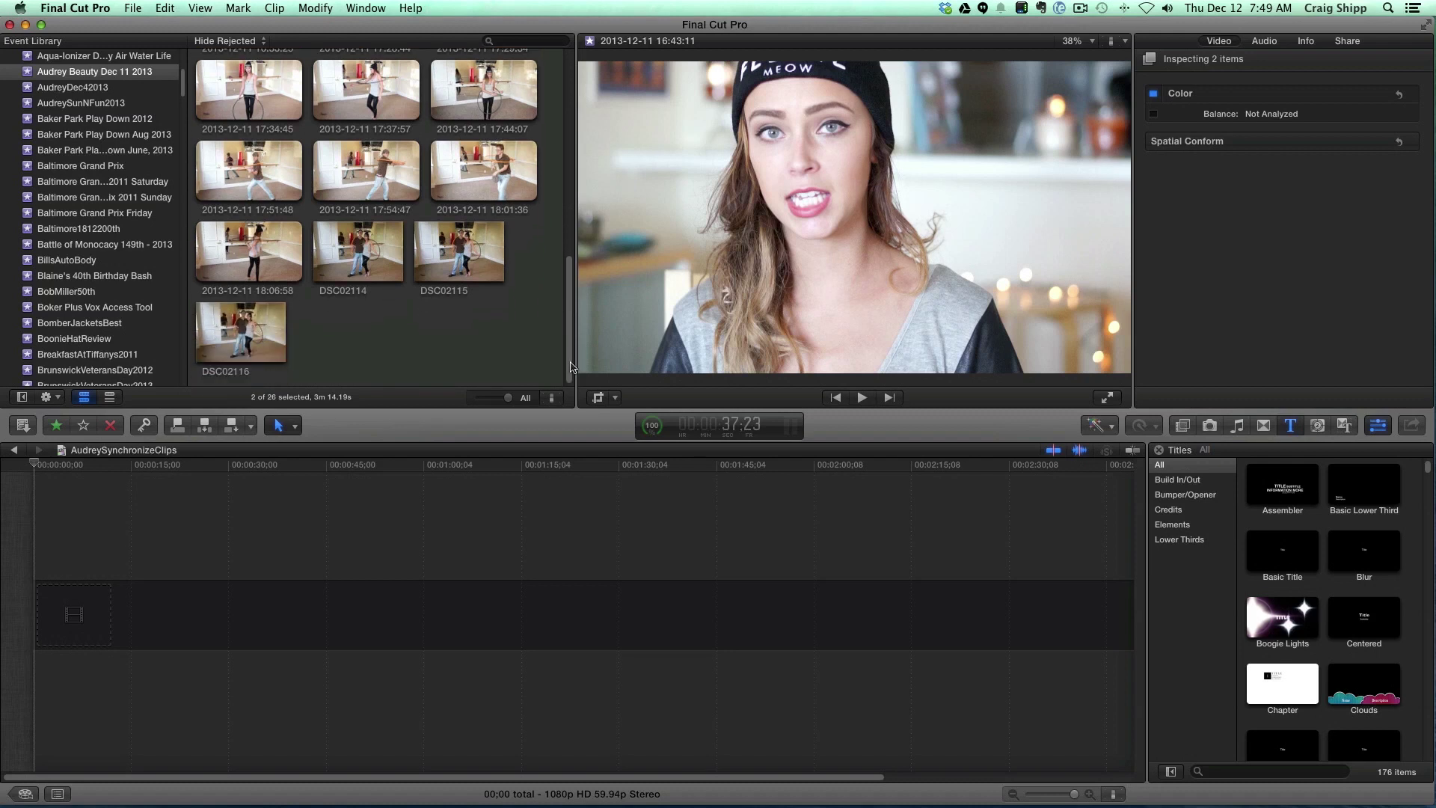
scroll(572, 363, up, 1)
drag(572, 364, 582, 244)
scroll(580, 218, up, 2)
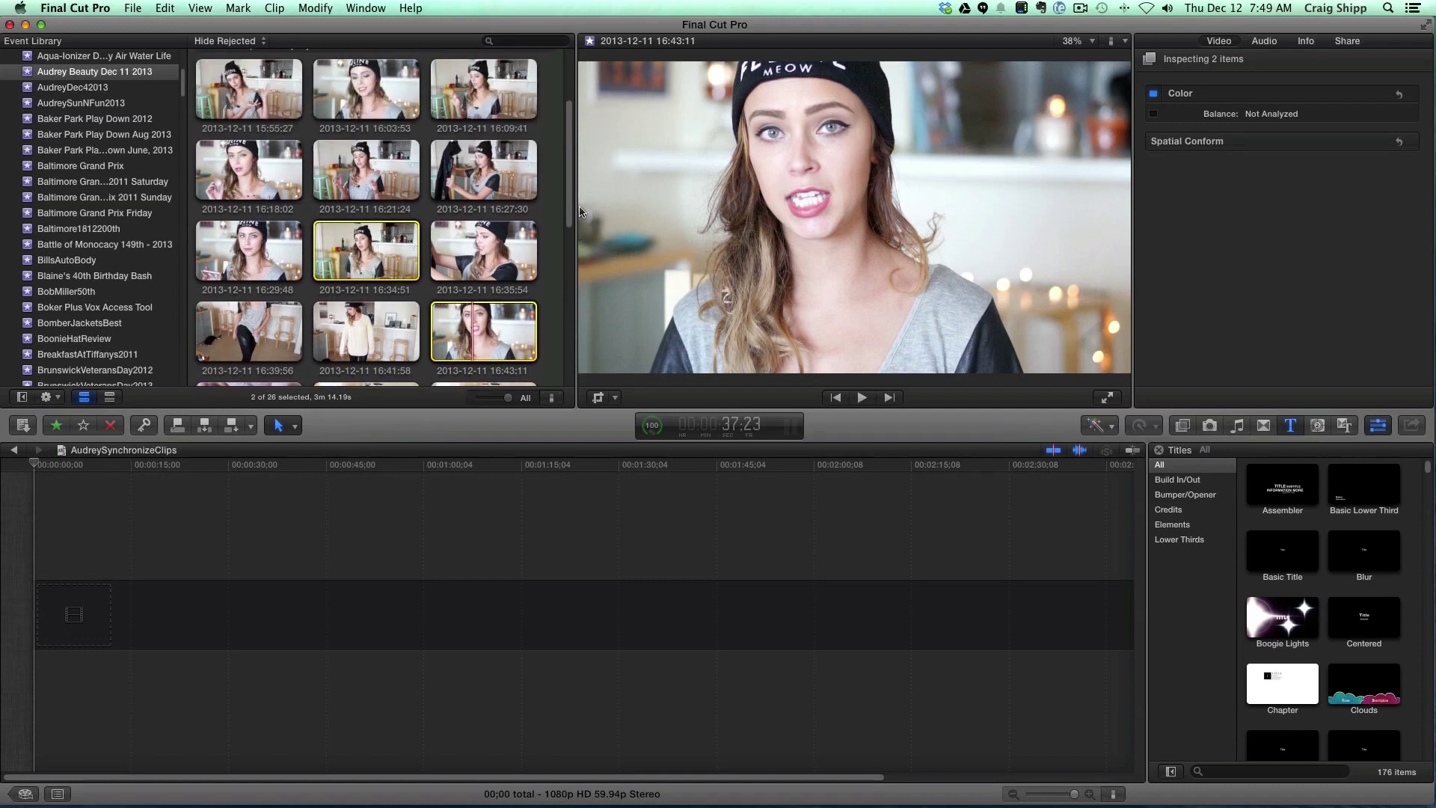
scroll(580, 211, up, 5)
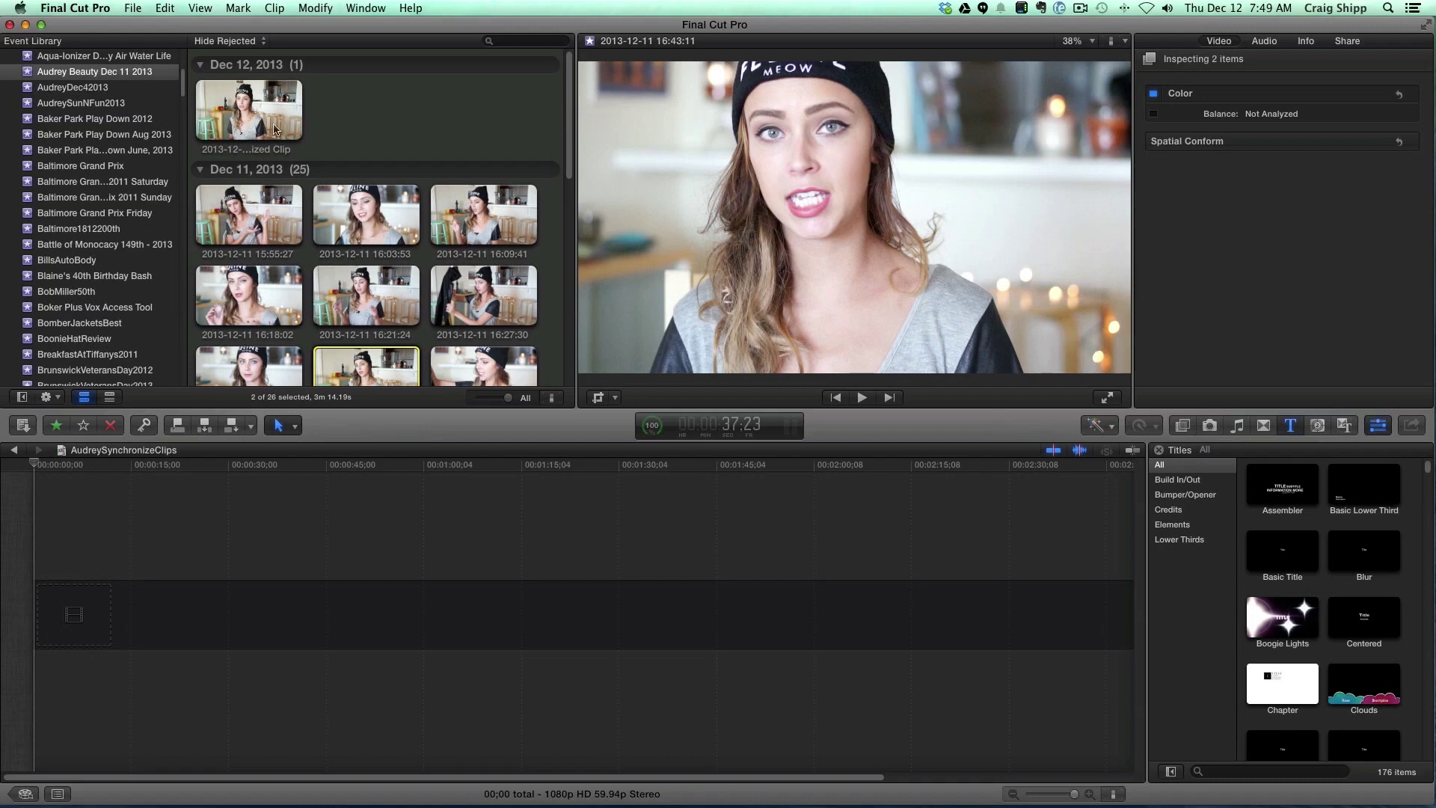
click(246, 116)
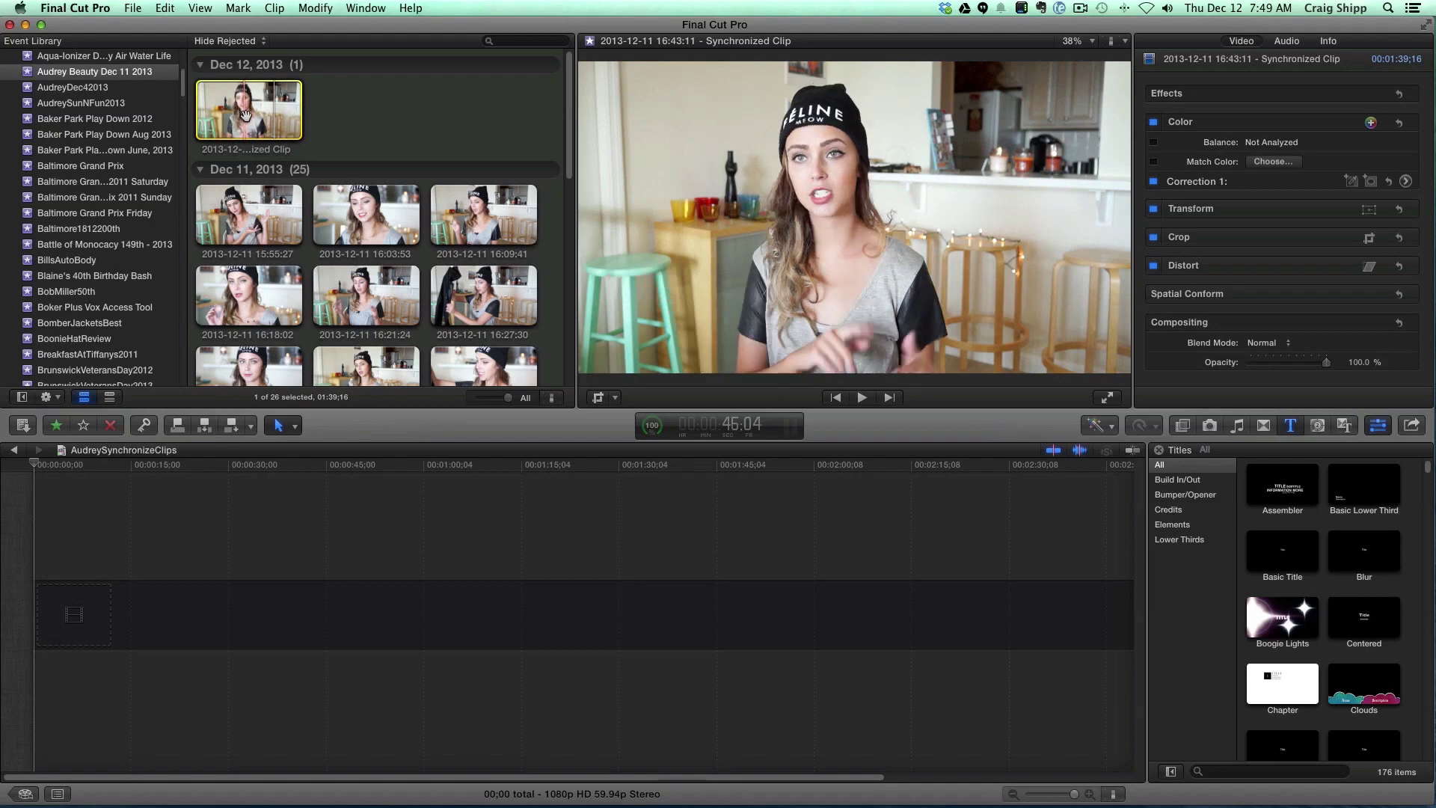
drag(245, 117, 209, 610)
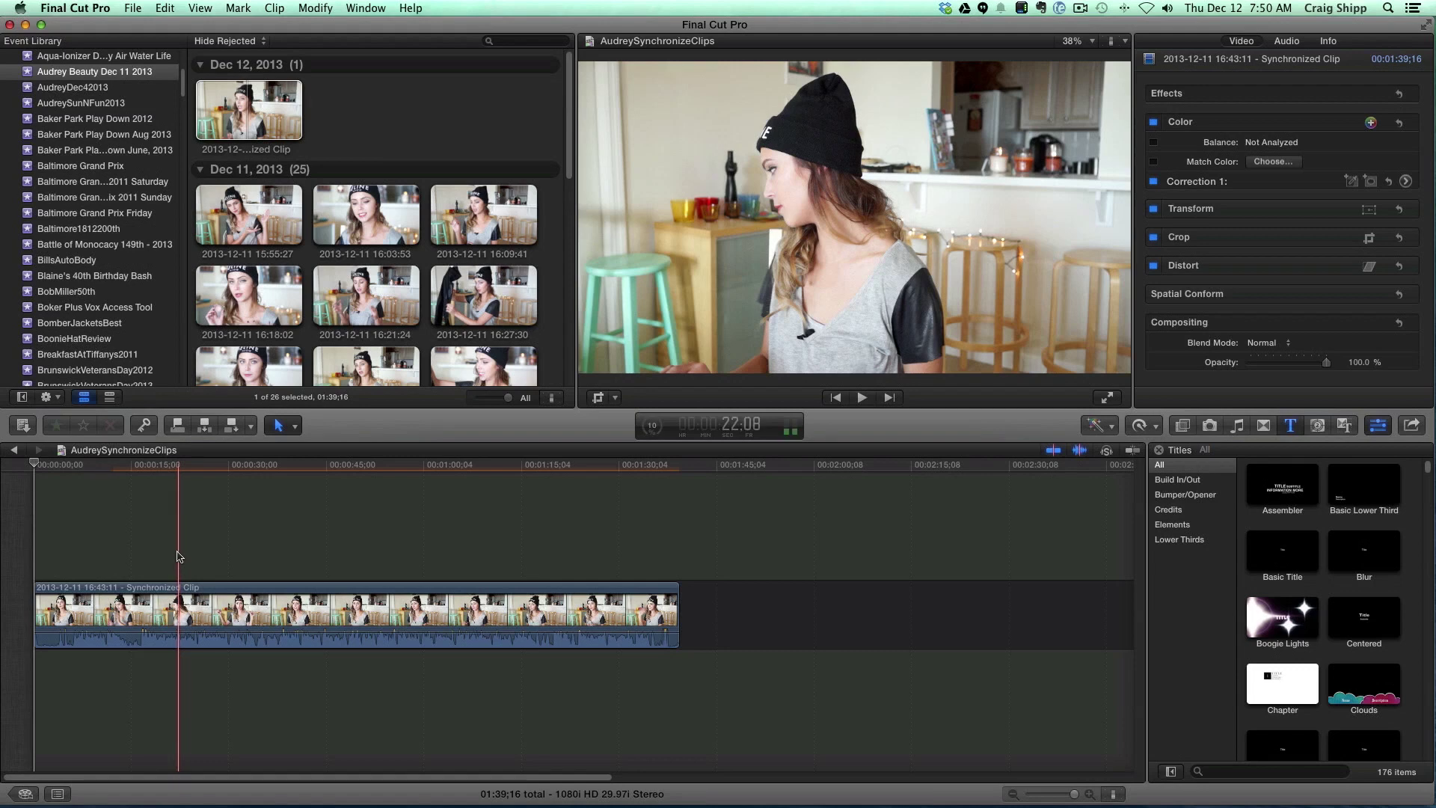
Step: Play the opening of the synchronized clip in the timeline, up to about 17 seconds, to find the cut point
click(67, 559)
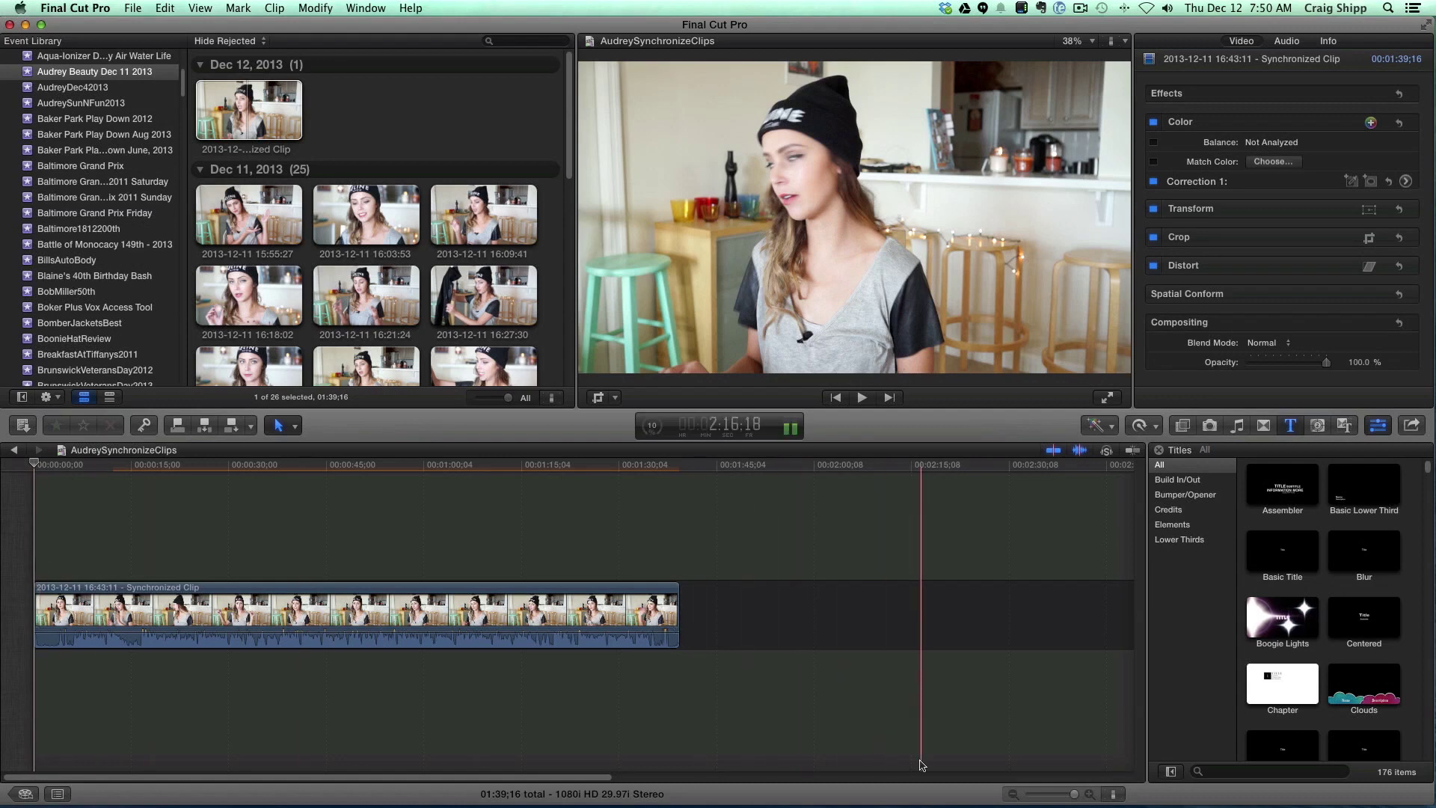
click(1075, 795)
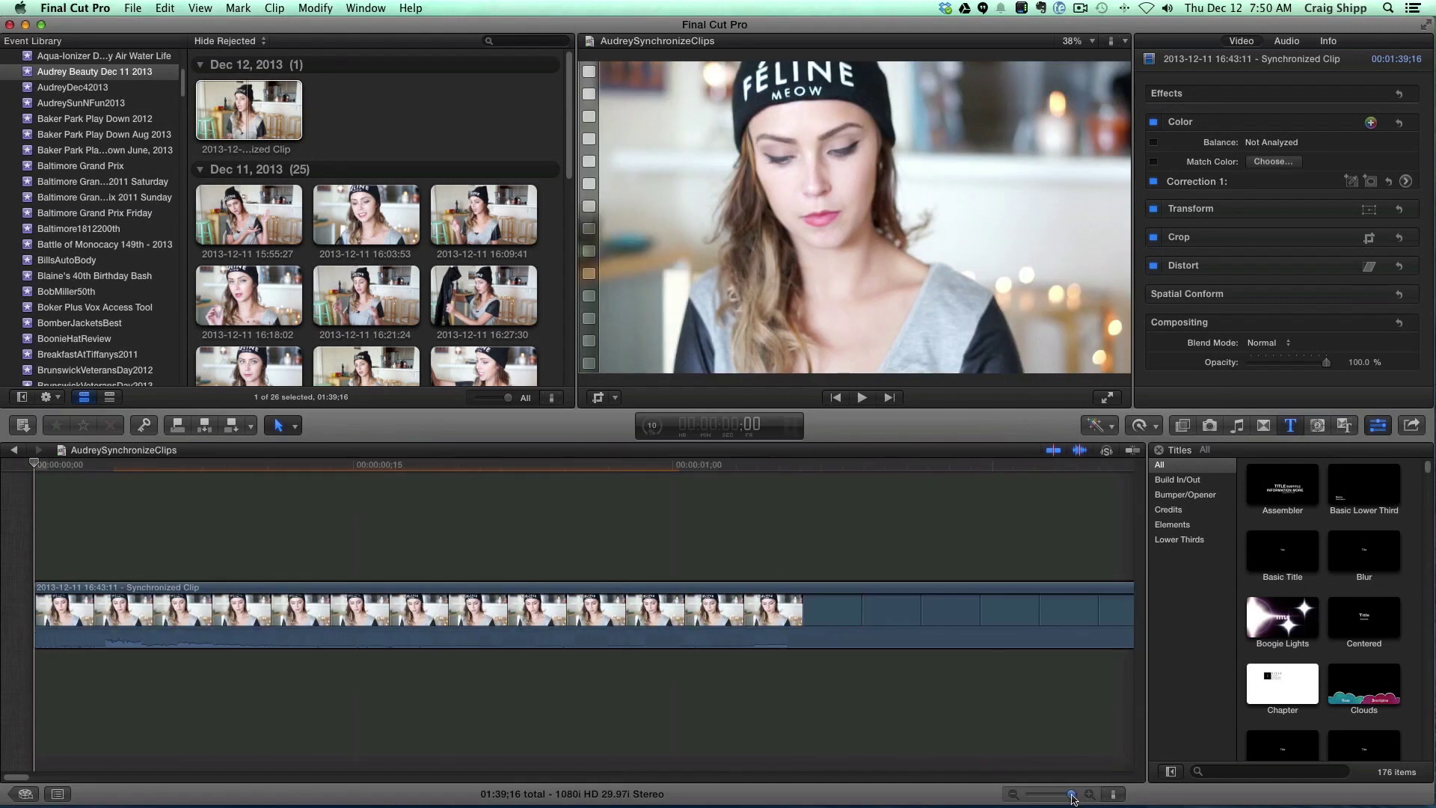
click(1072, 796)
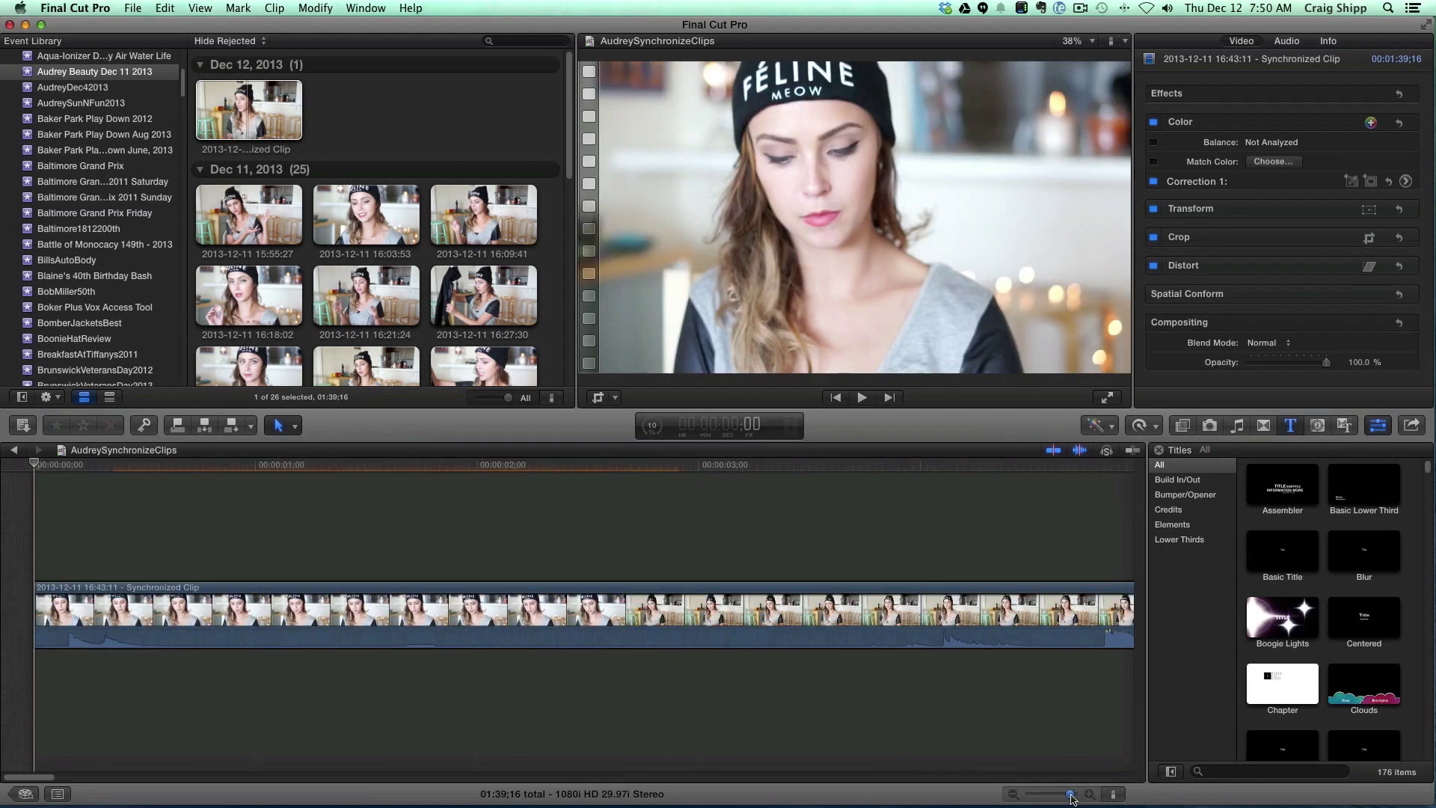
click(1071, 796)
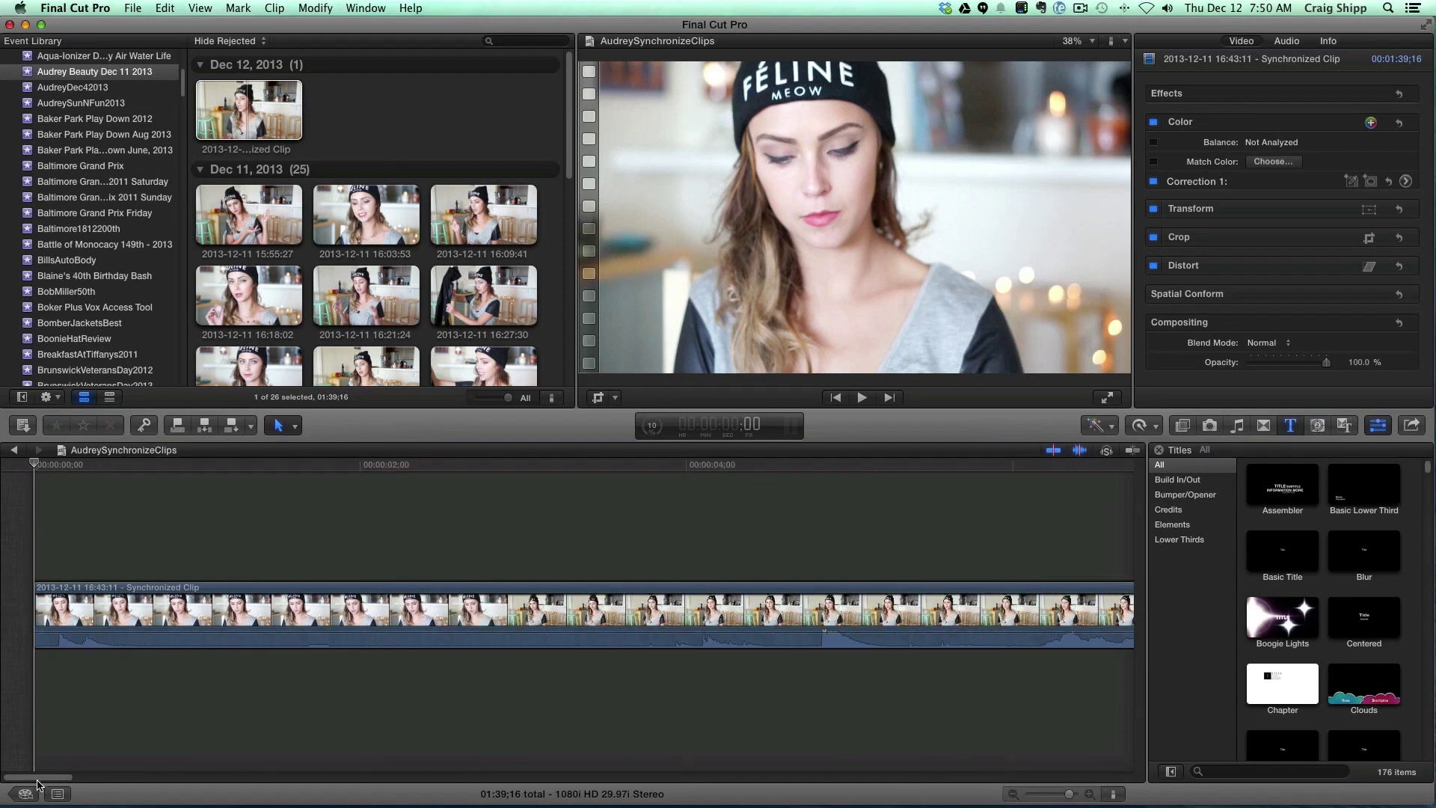
drag(39, 779, 52, 779)
click(451, 554)
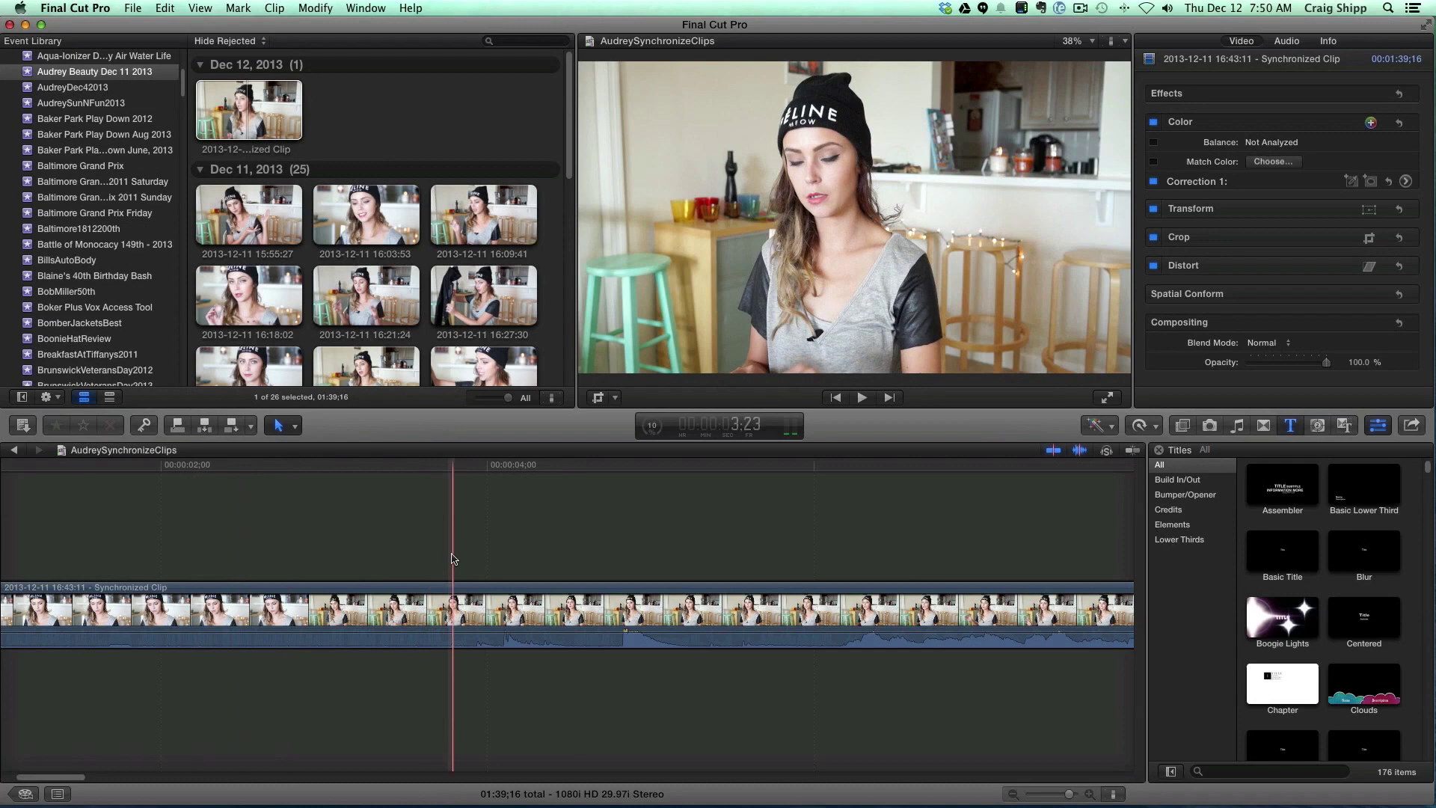
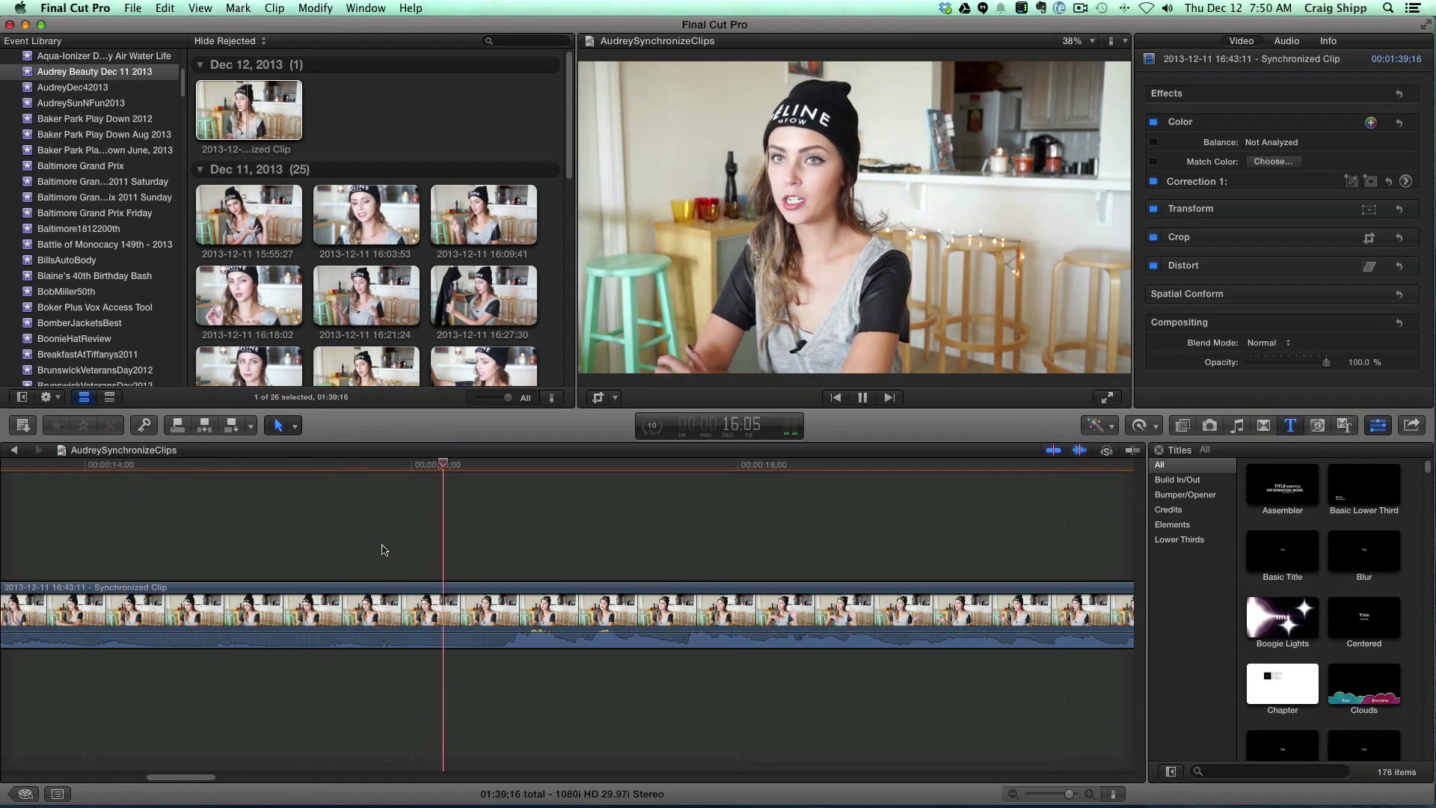
key(space)
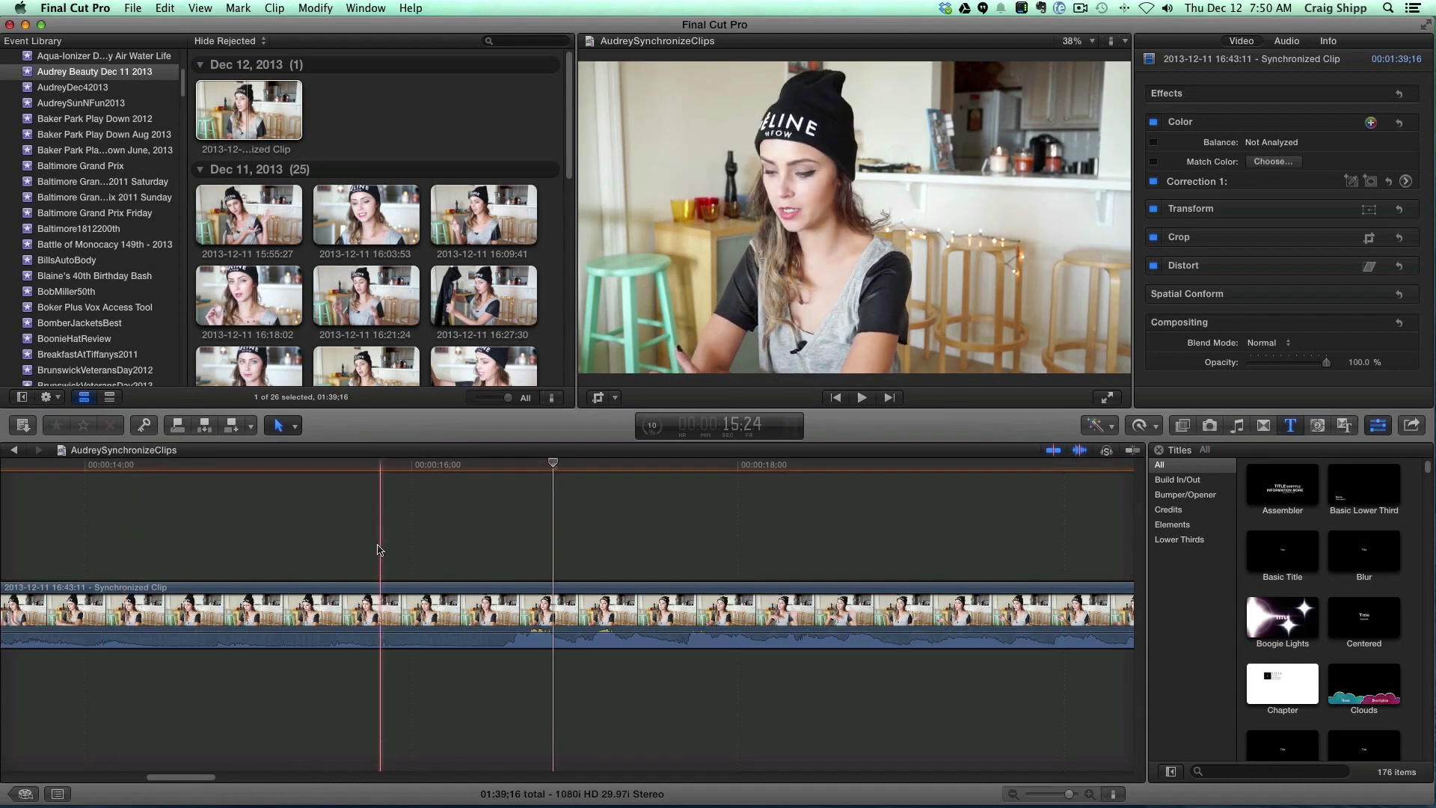
Step: Split the synchronized clip with the Blade tool at about 16 seconds and delete the part before the cut
click(284, 426)
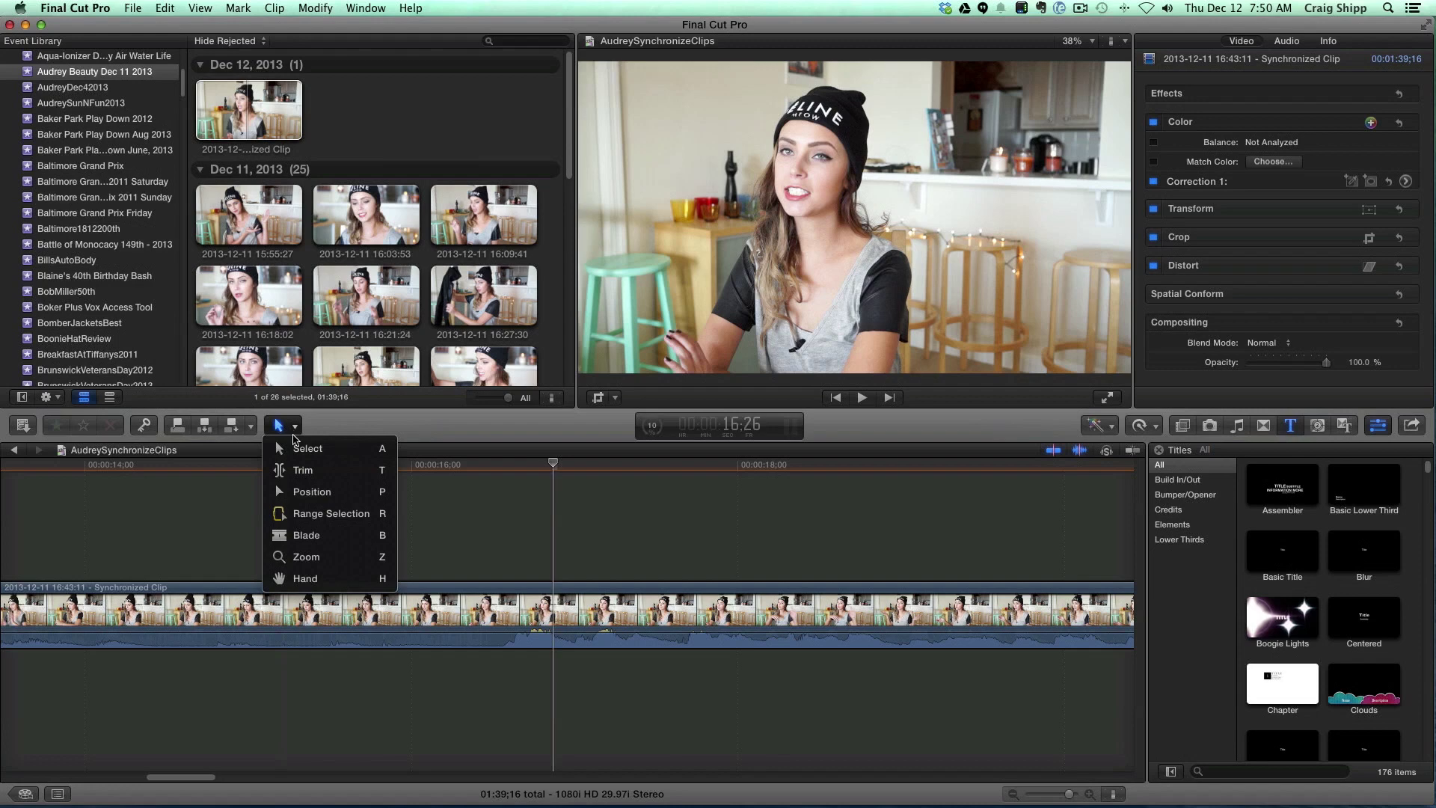
click(315, 536)
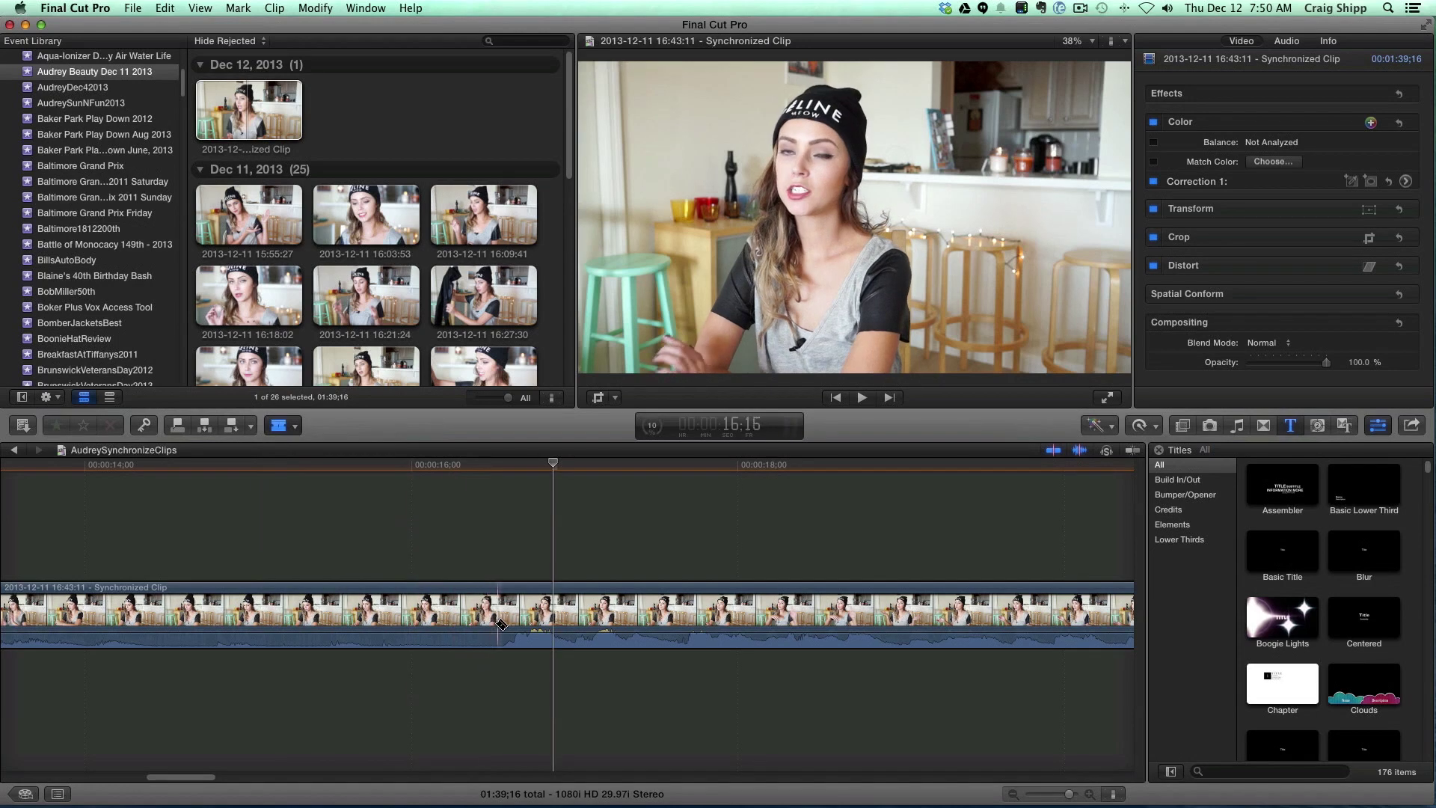
click(481, 613)
click(288, 426)
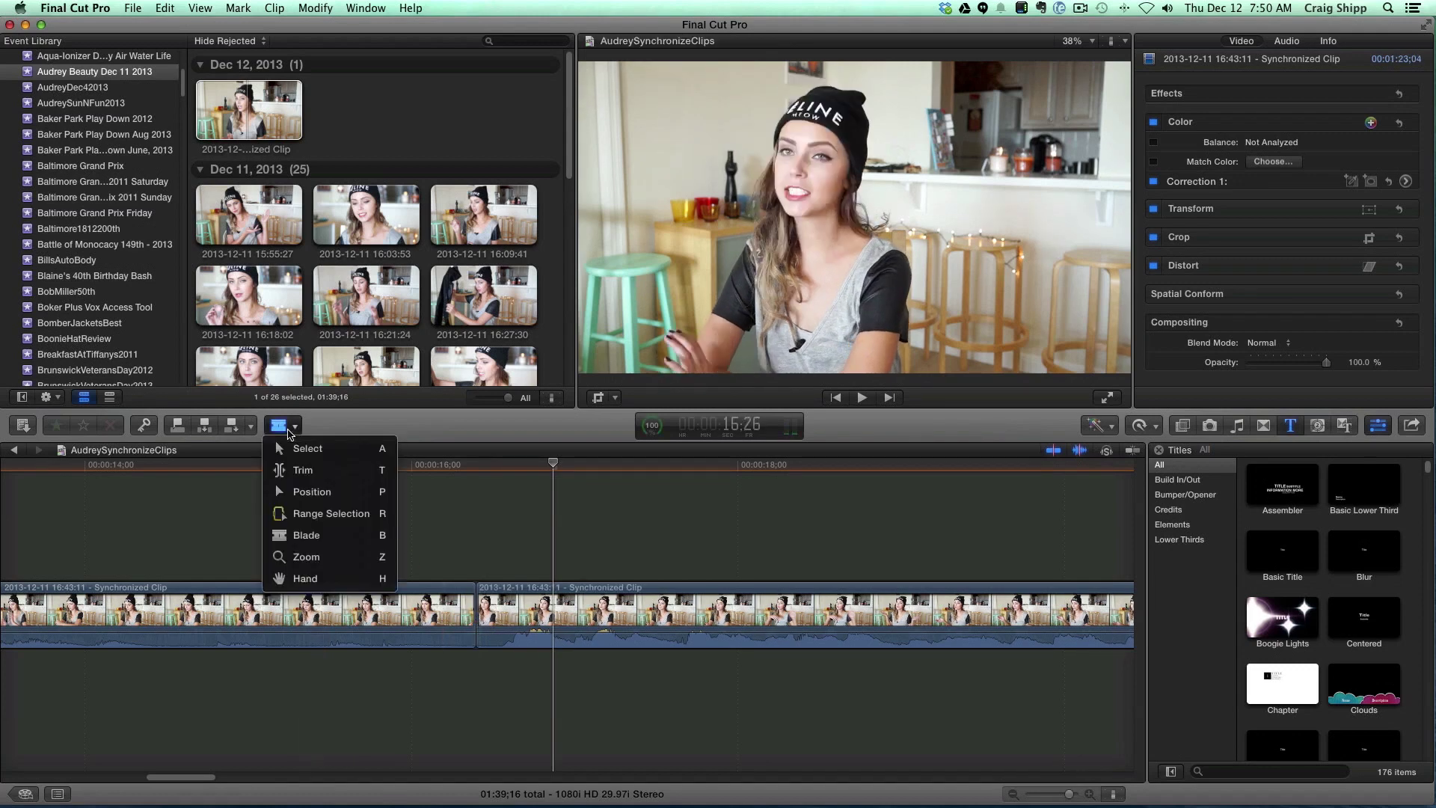
click(298, 449)
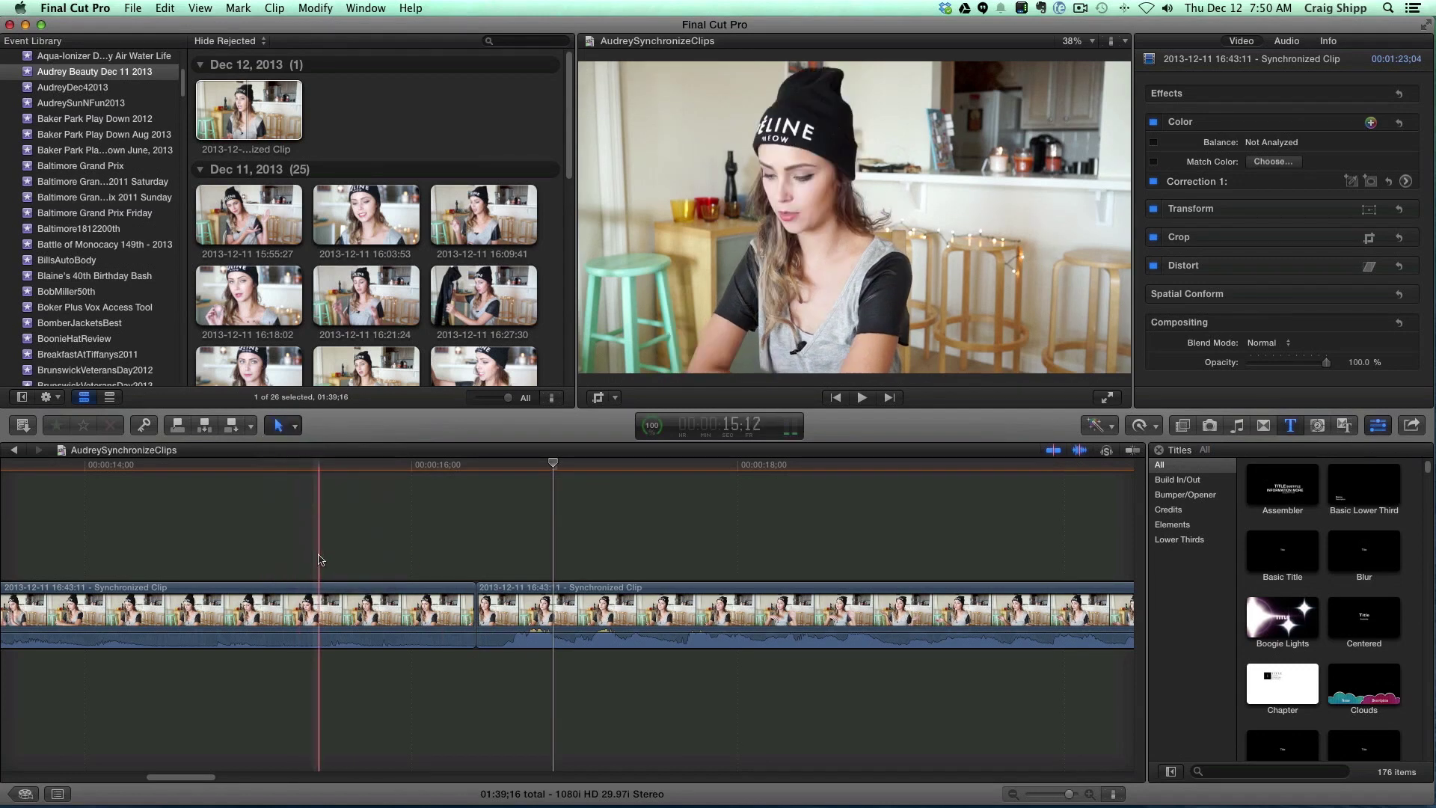
click(320, 598)
key(Delete)
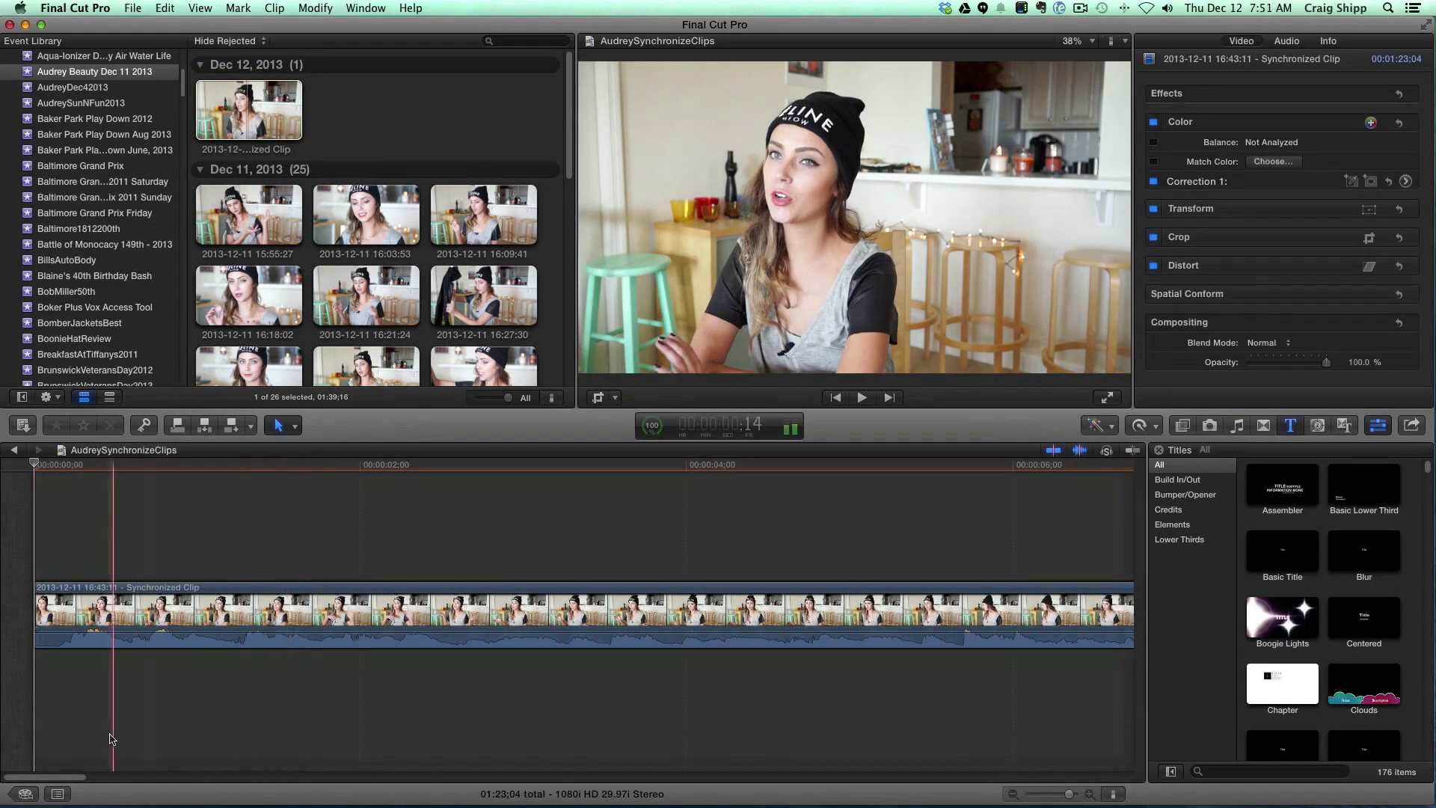
Step: Play the last seconds of the synchronized clip from about 1:15 to find where it should end
drag(65, 784, 662, 793)
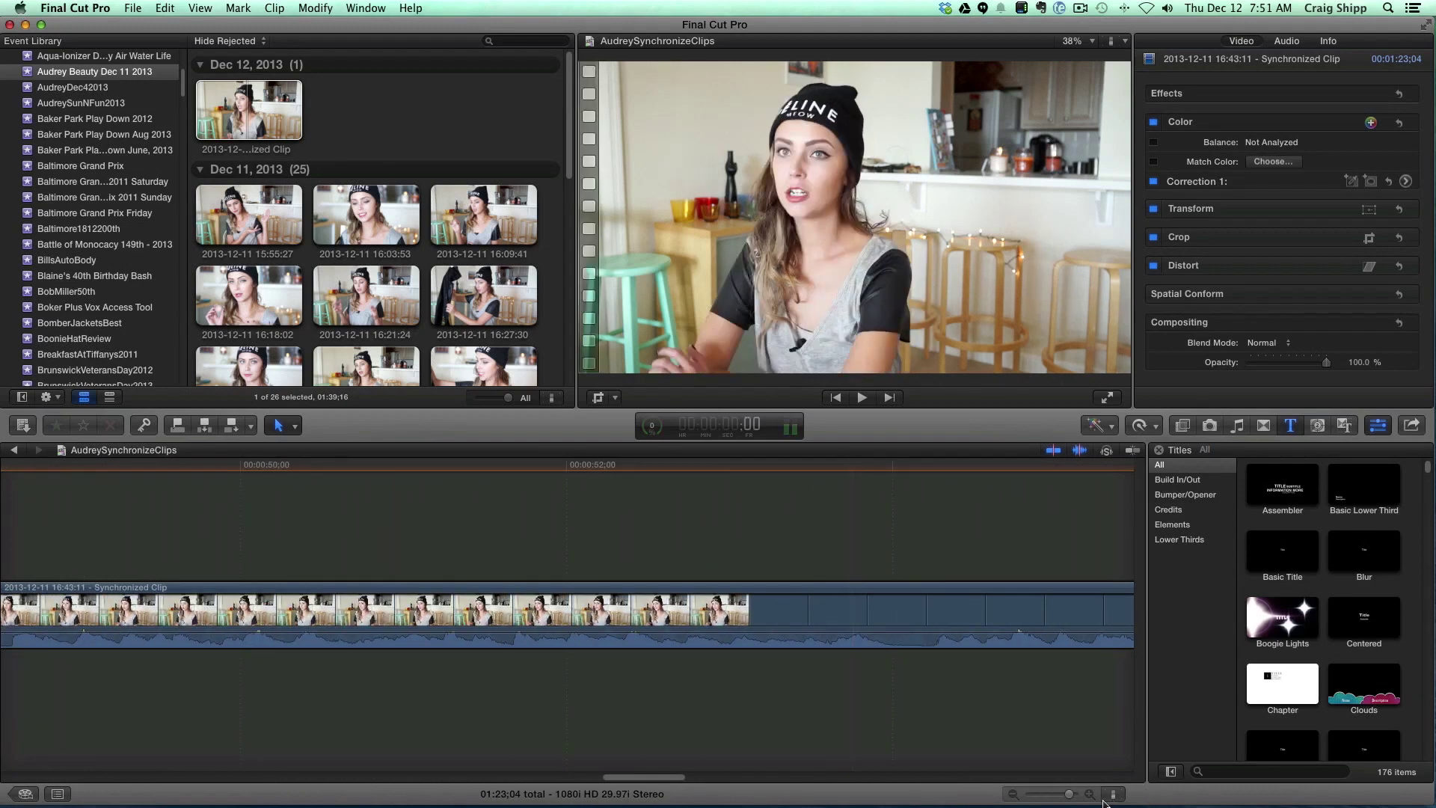
drag(1070, 795, 1062, 795)
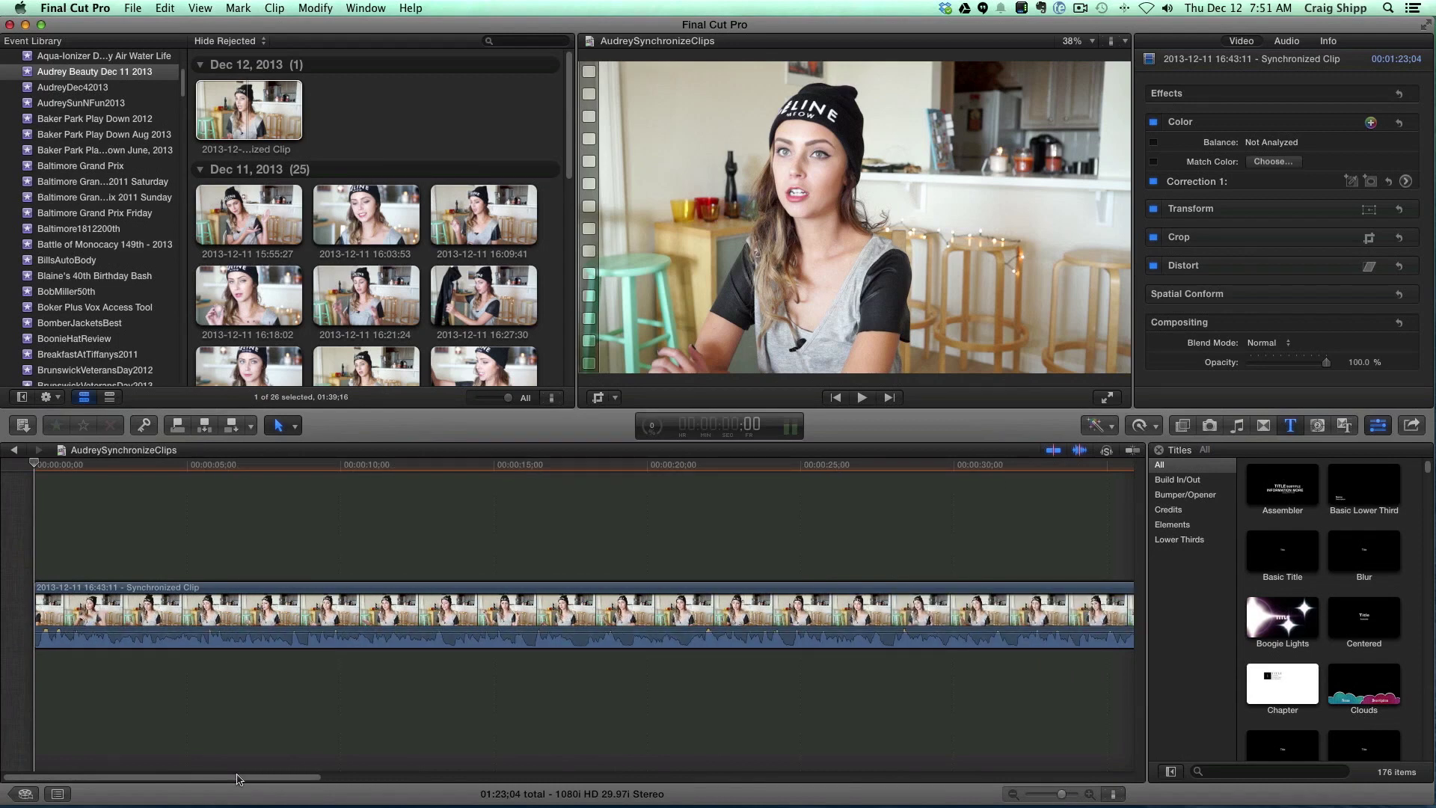
drag(240, 778, 822, 775)
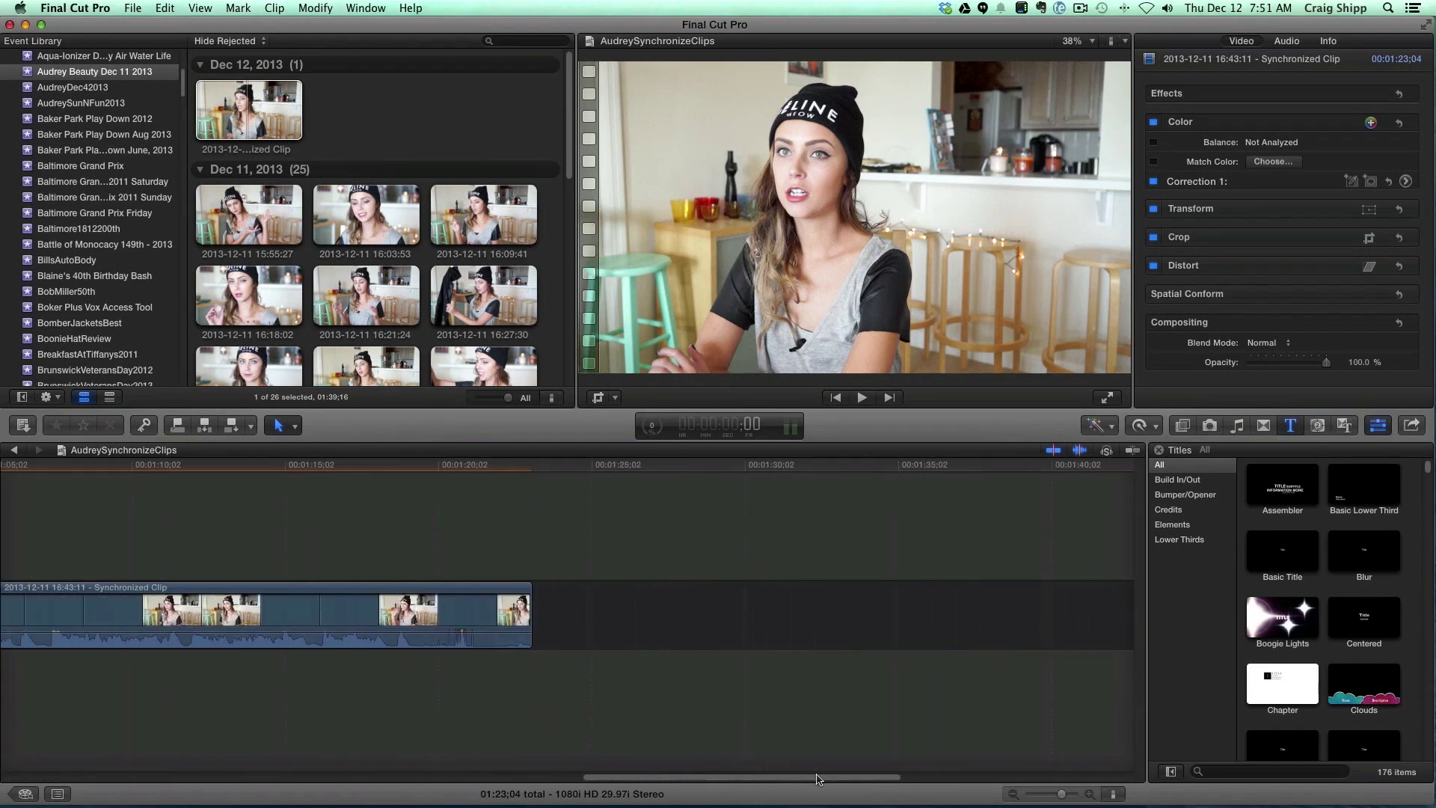
click(307, 544)
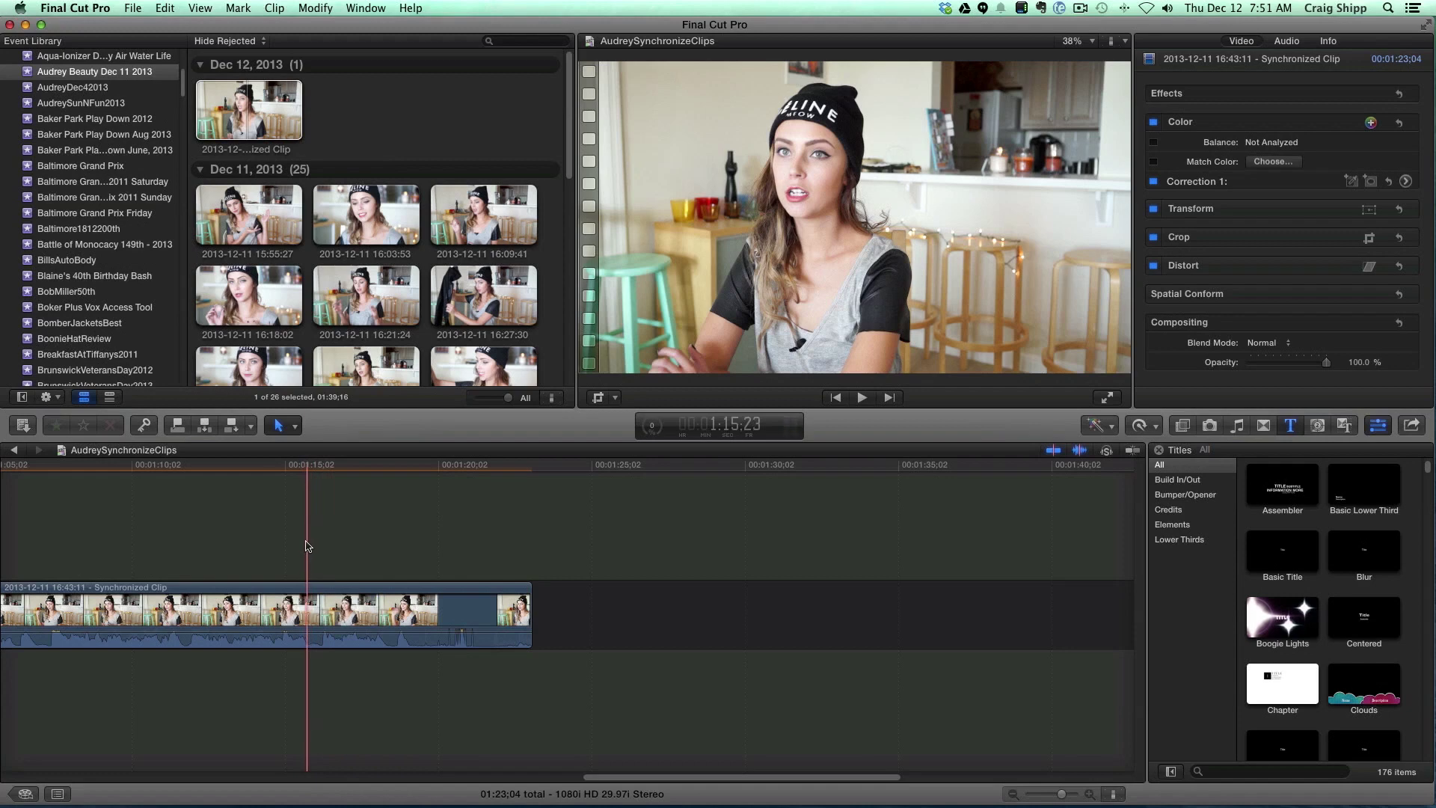
key(space)
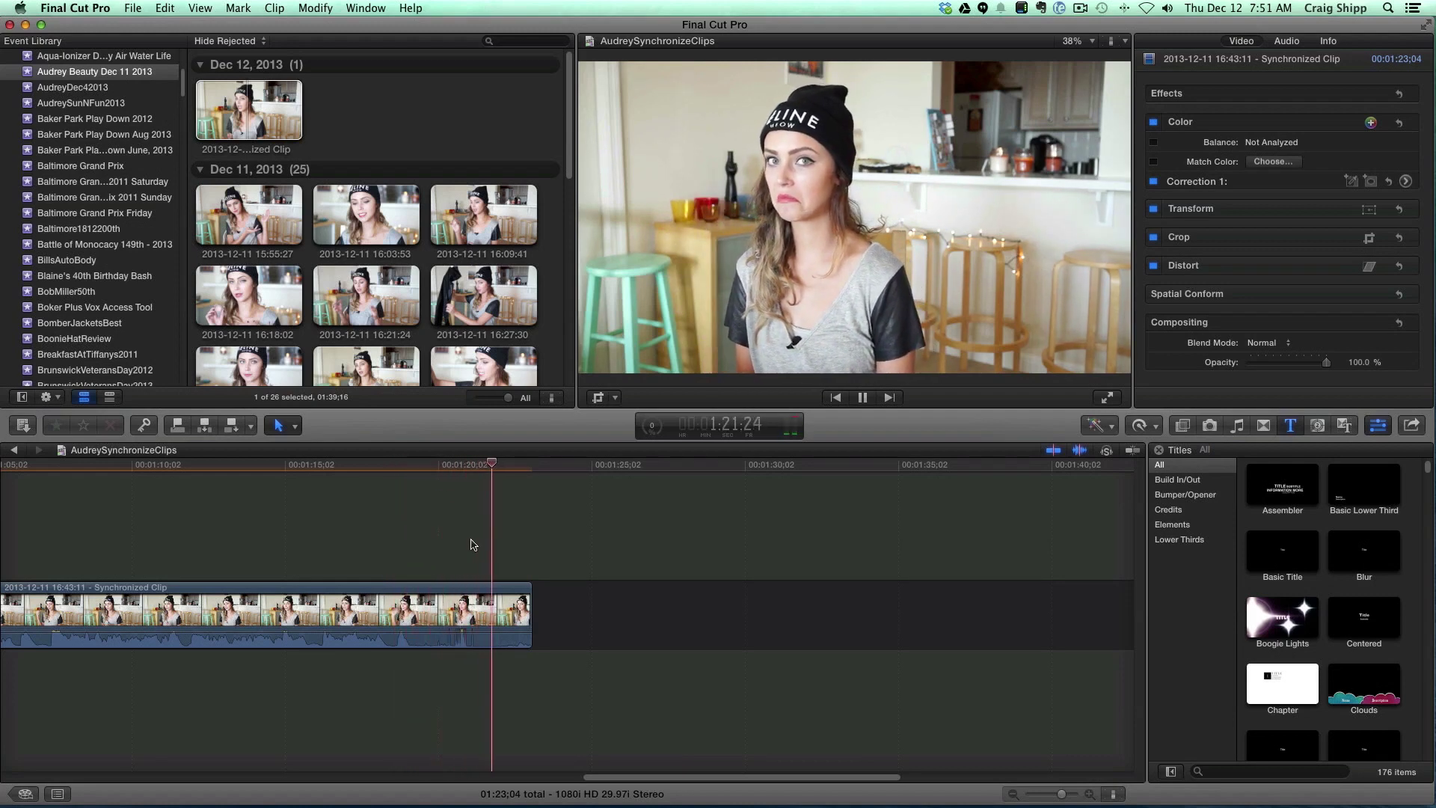
key(space)
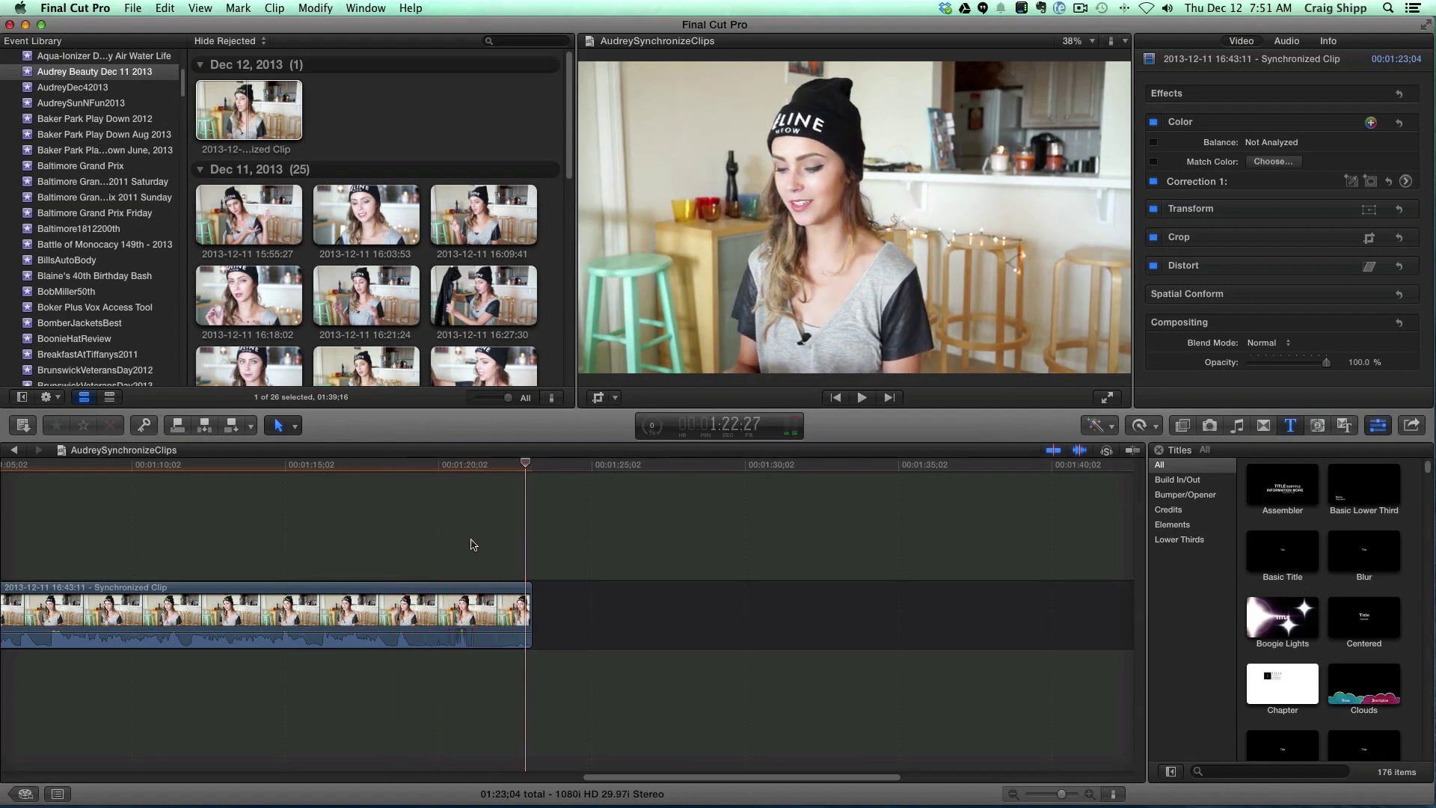
Step: Replay the clip's ending from about 1:19 and trim the end of the synchronized clip back to about 1:20
click(423, 544)
key(space)
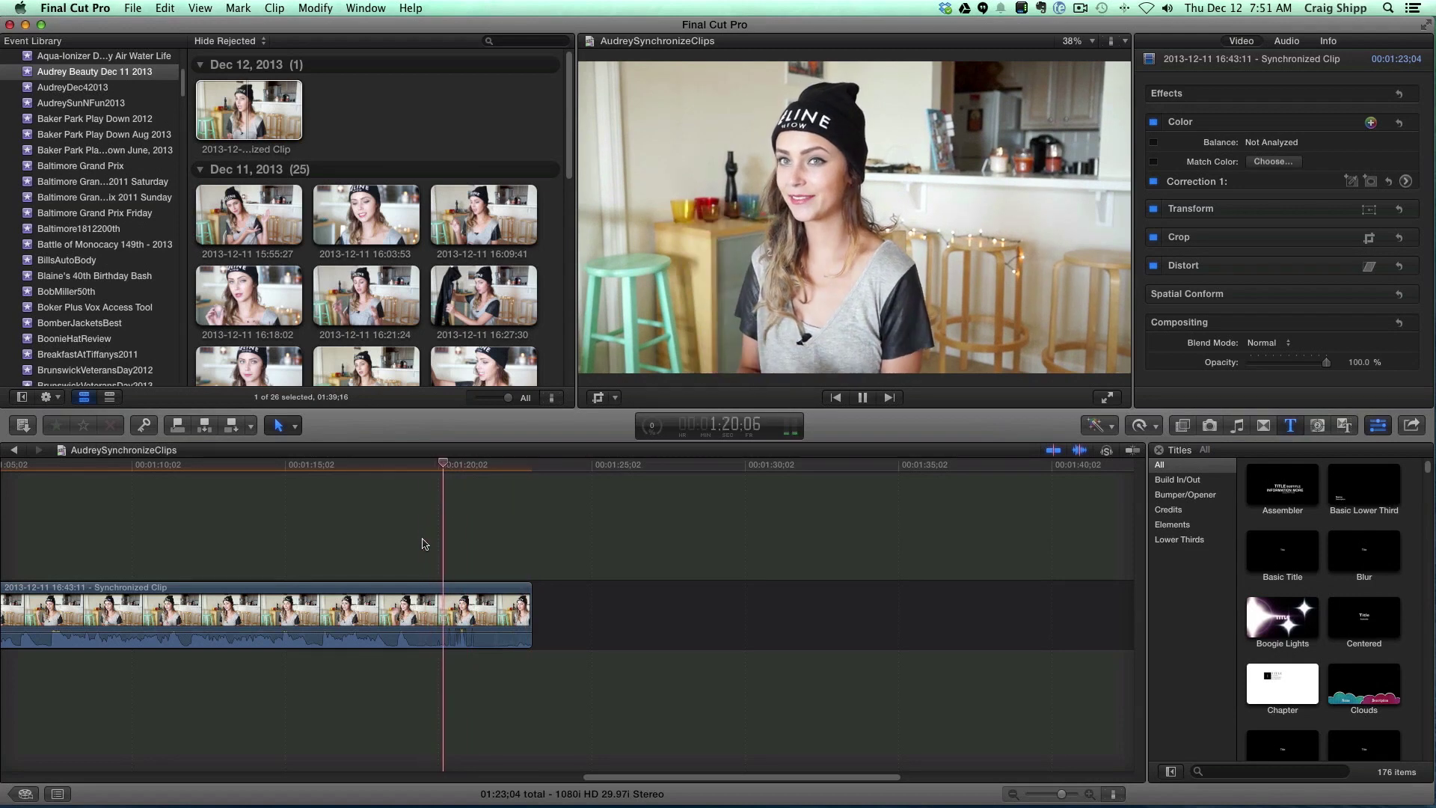
key(space)
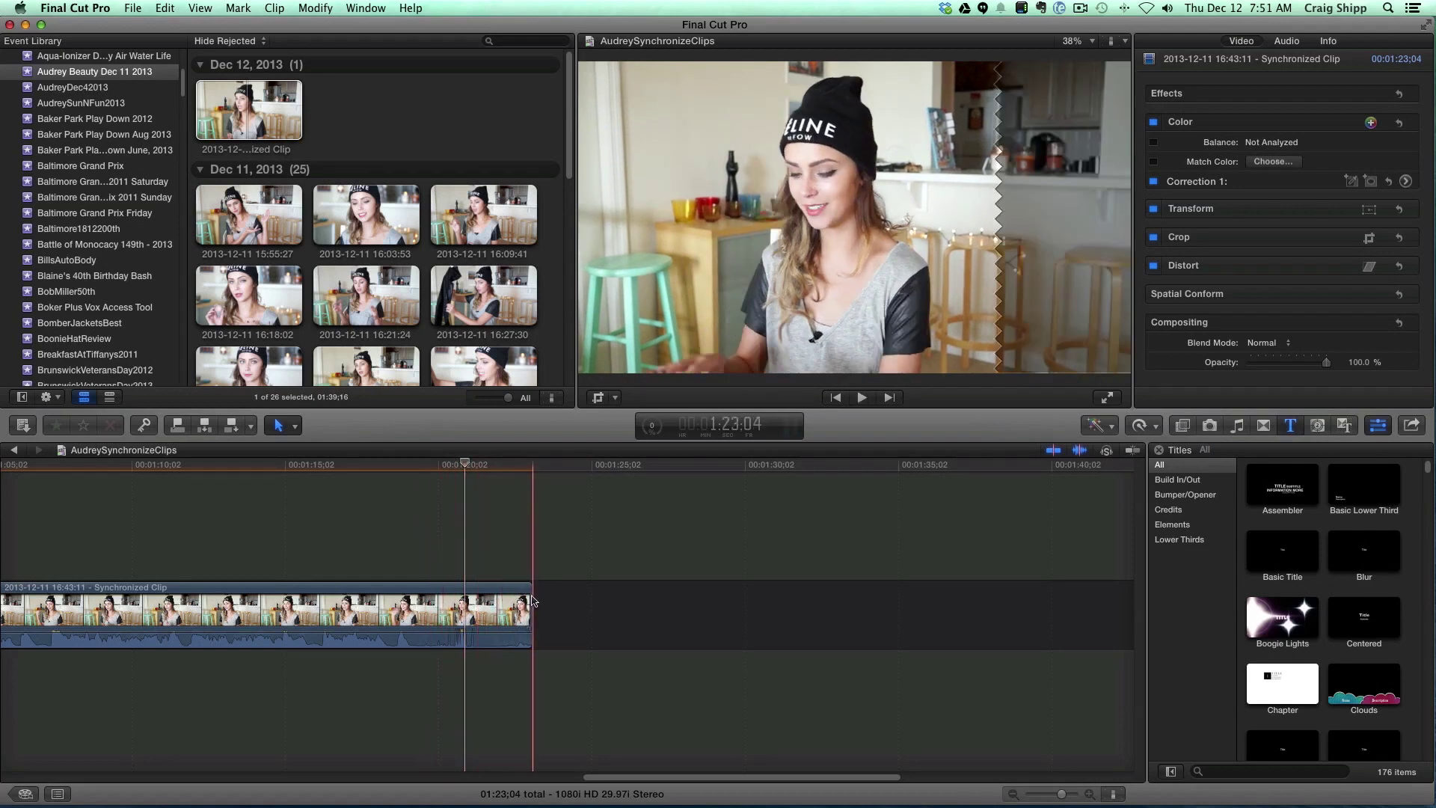
drag(531, 603, 447, 602)
key(space)
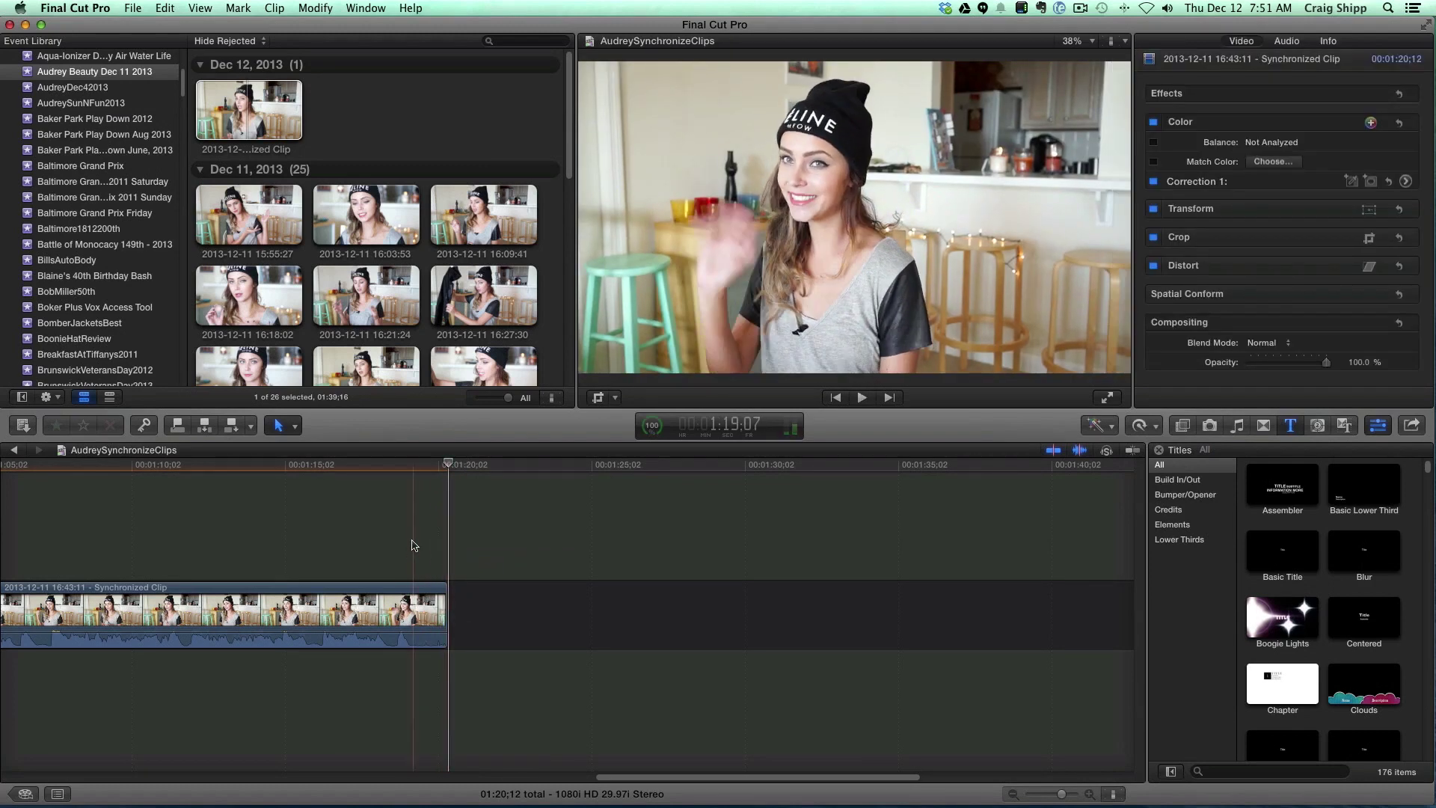
Step: Break the synchronized clip apart into its two stacked source clips, then deselect them
drag(770, 779, 151, 798)
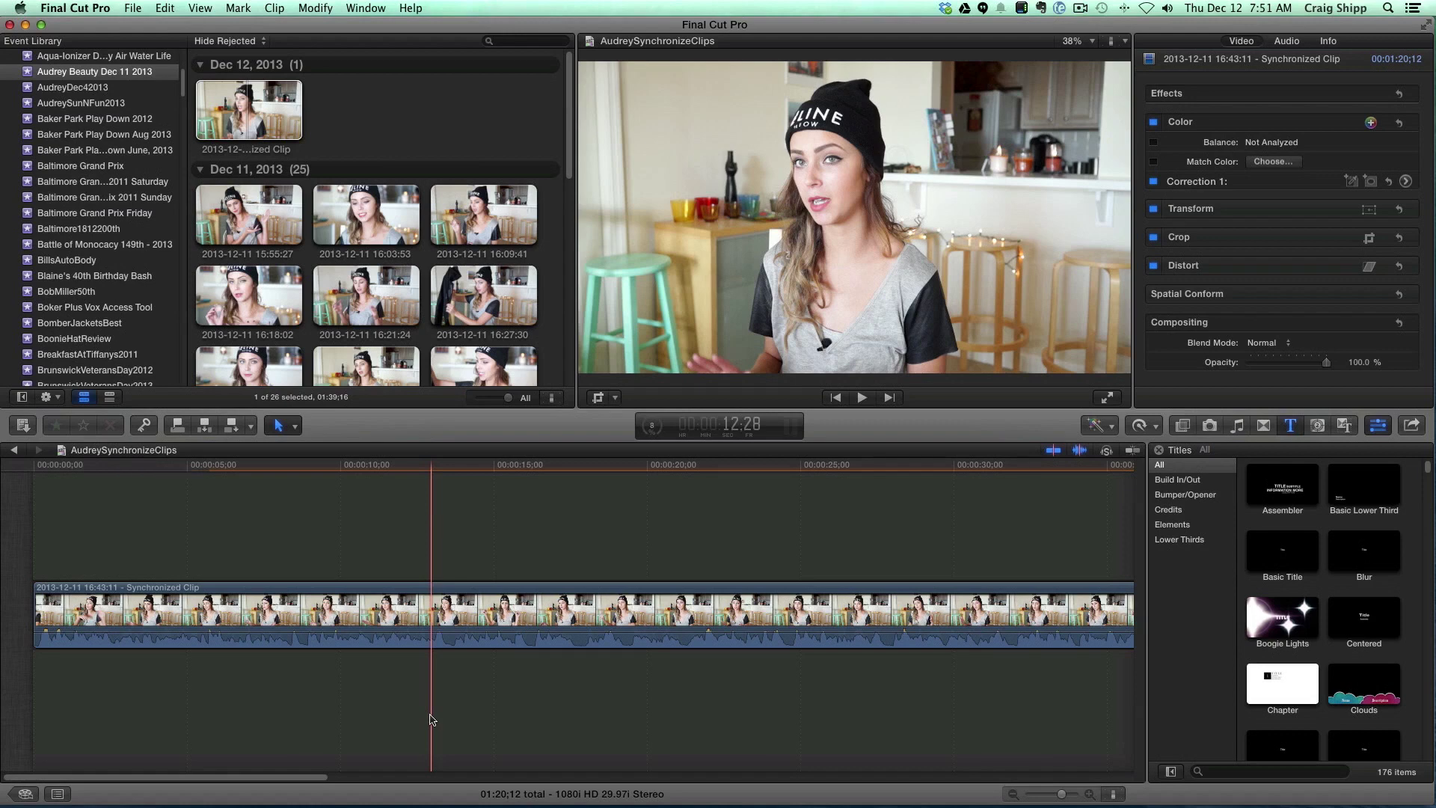
click(417, 615)
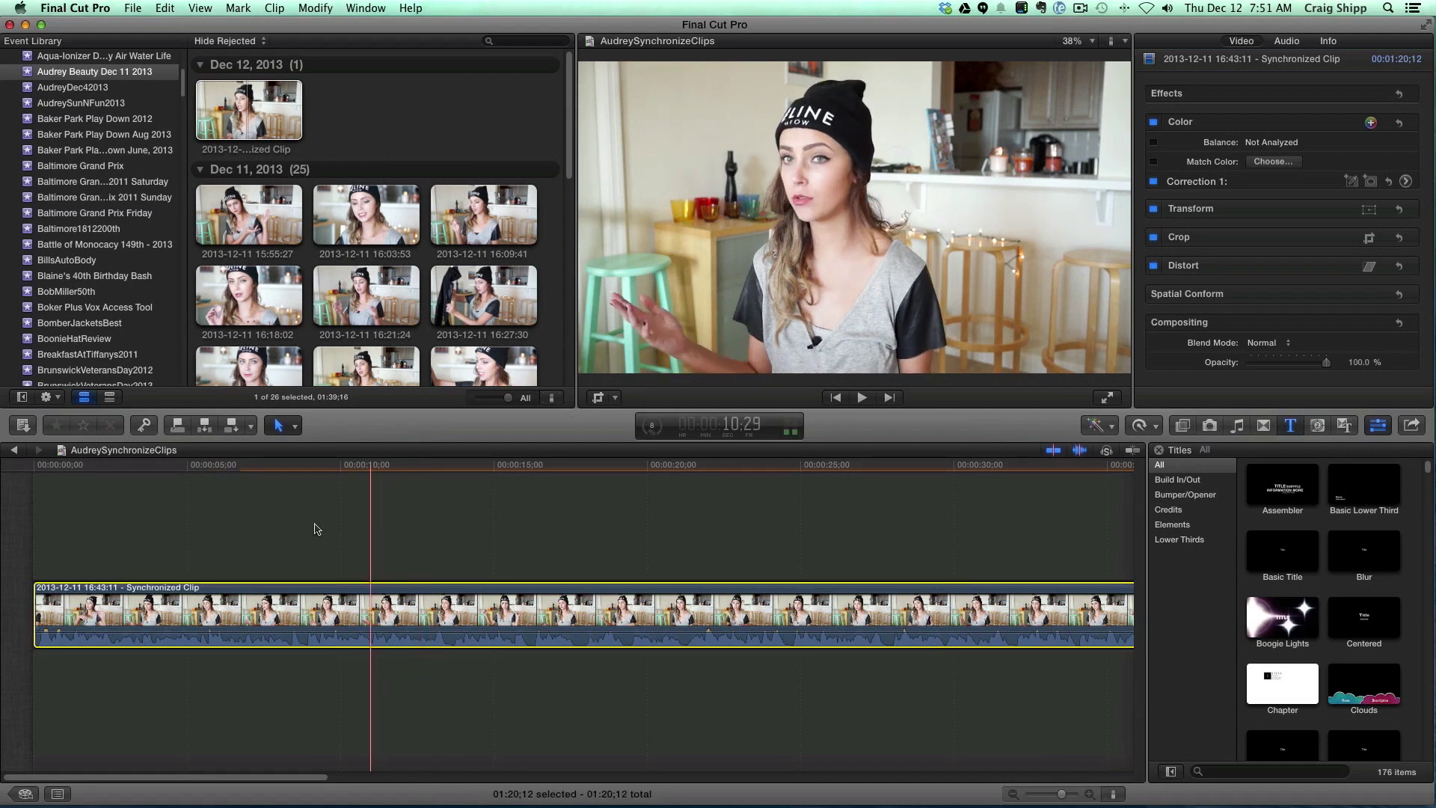
click(273, 9)
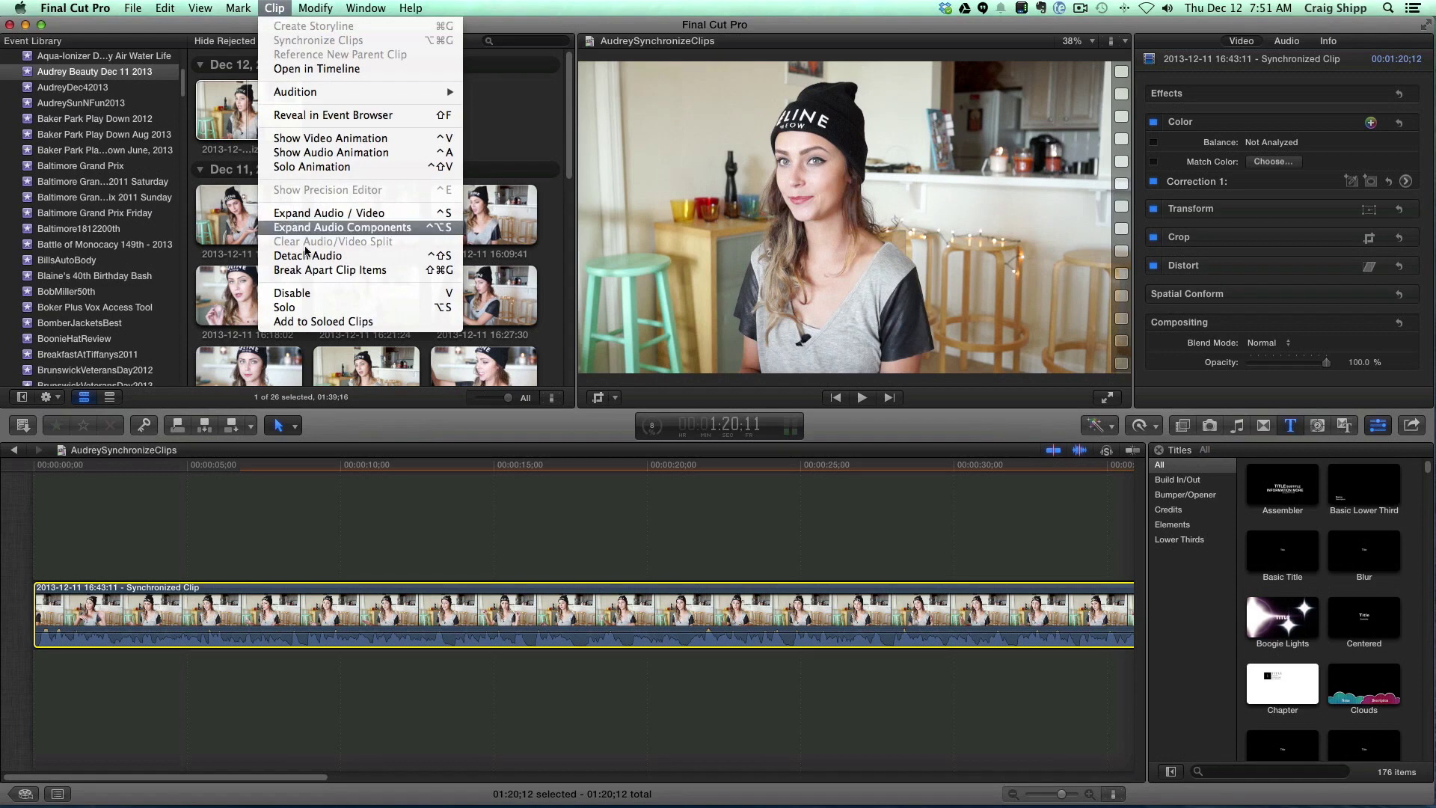
click(341, 270)
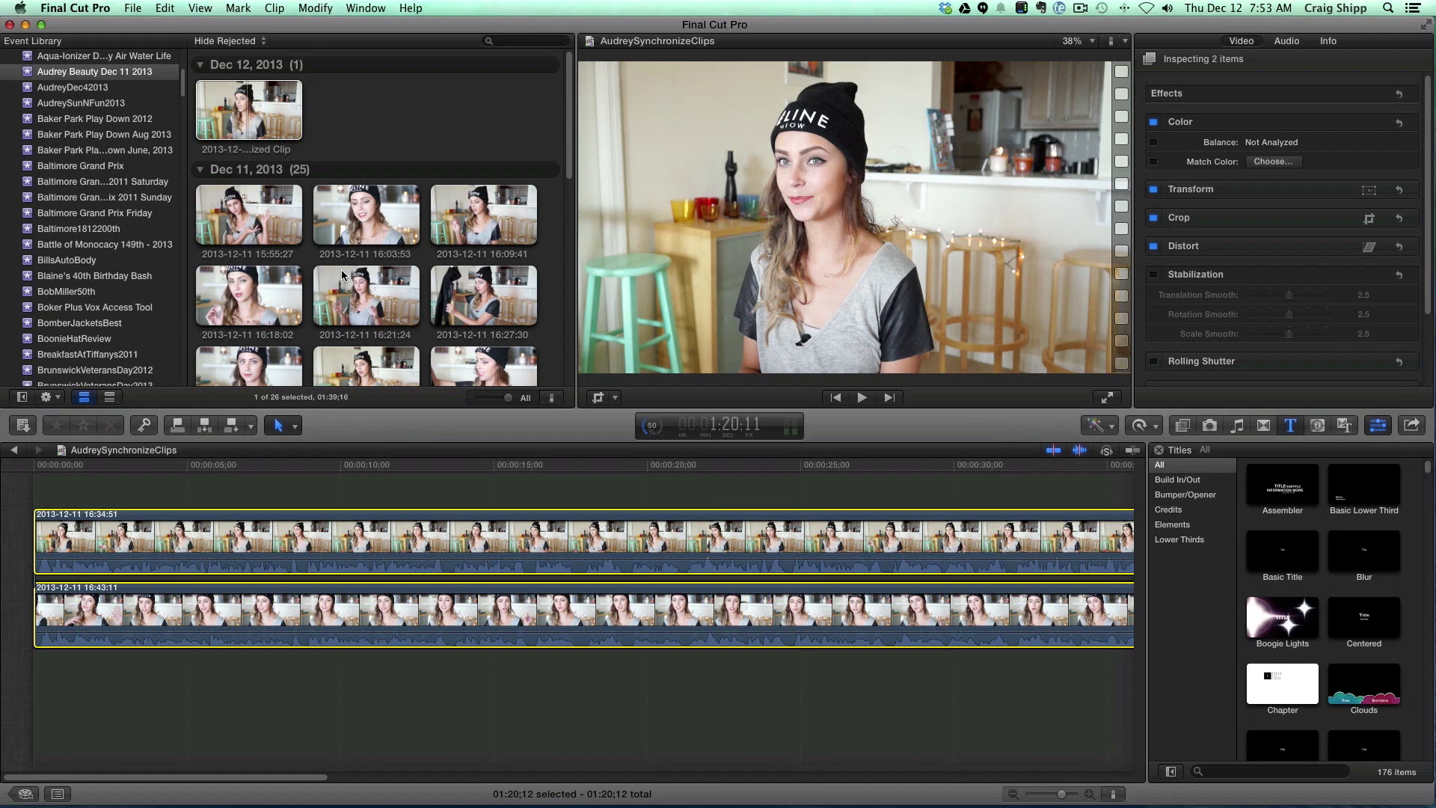
click(314, 710)
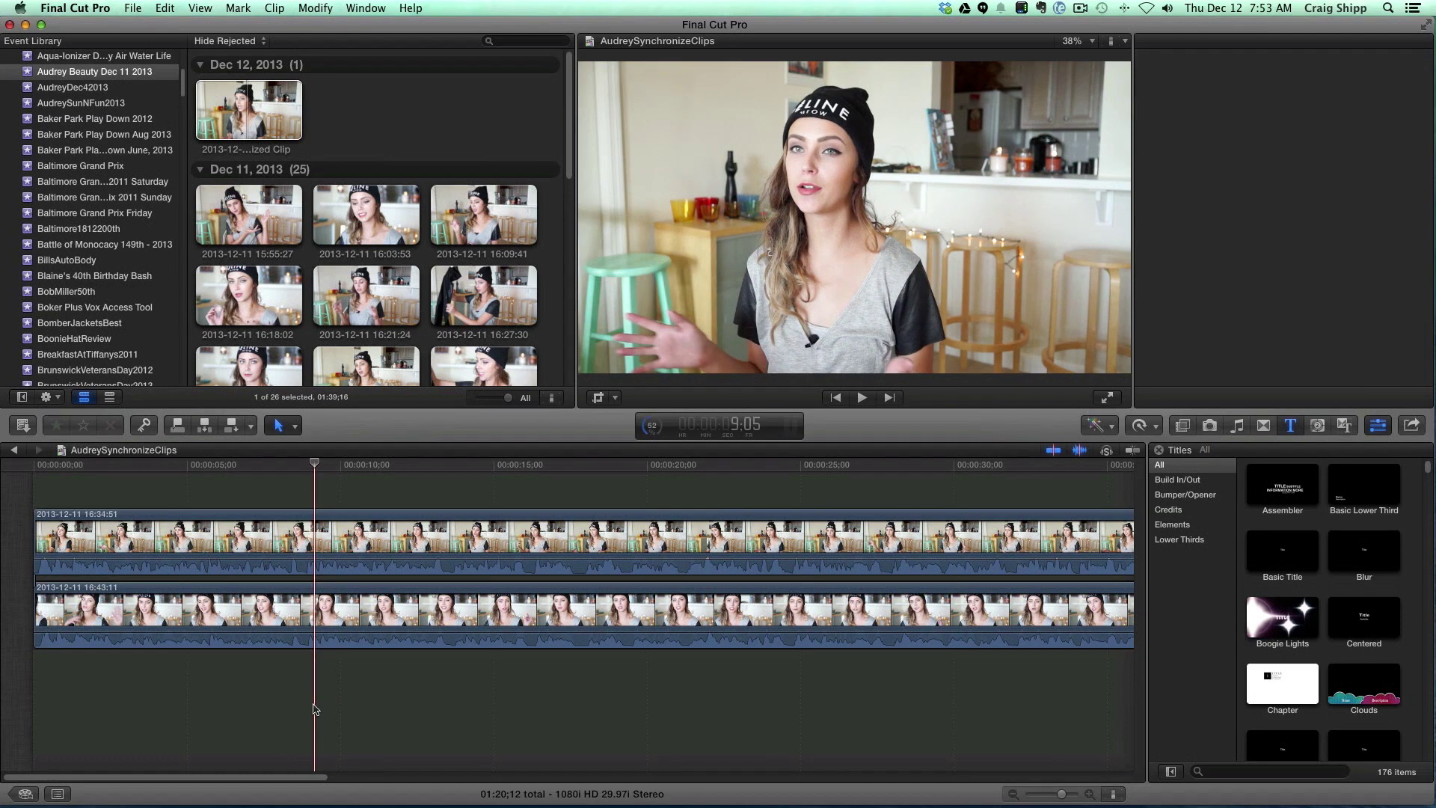
click(362, 528)
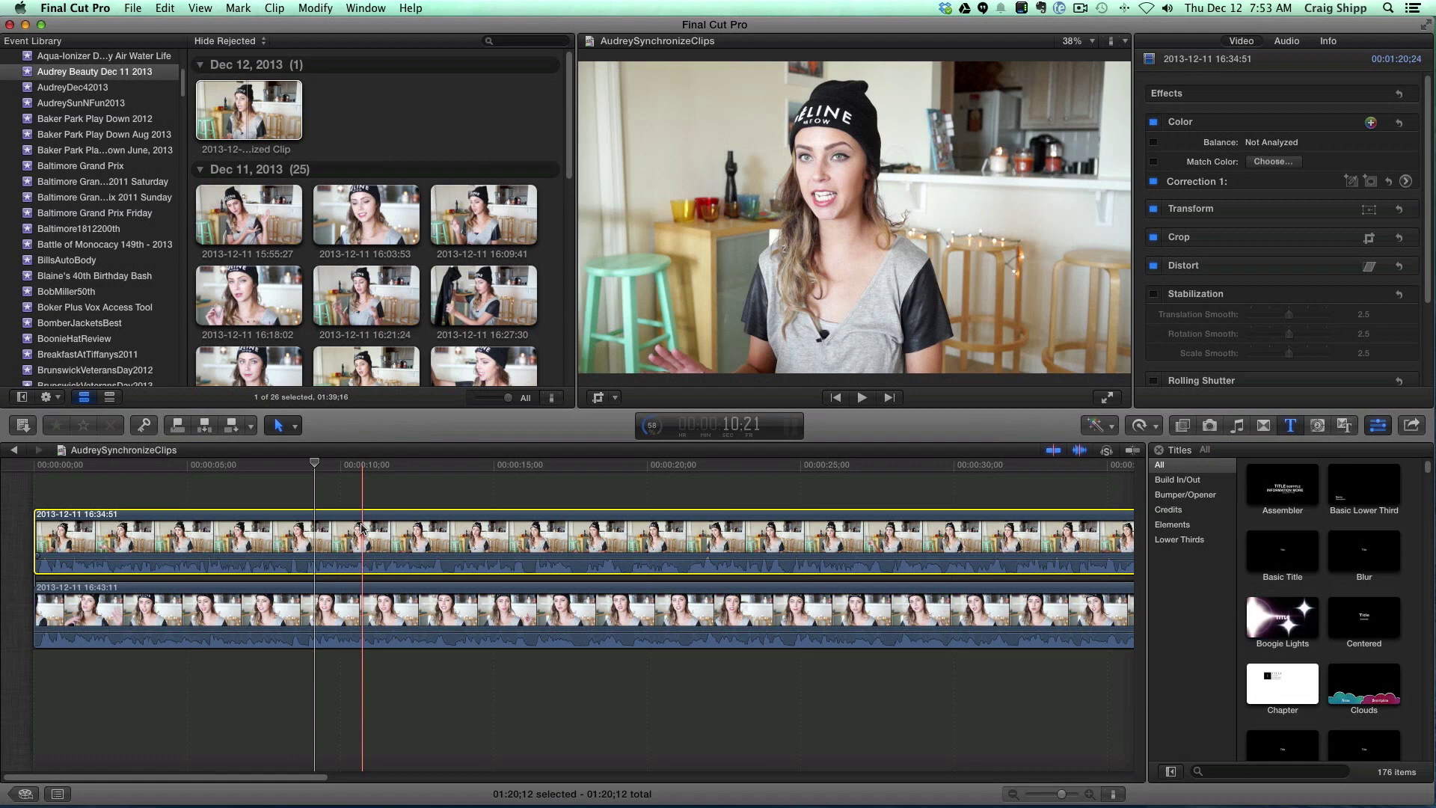
right_click(362, 528)
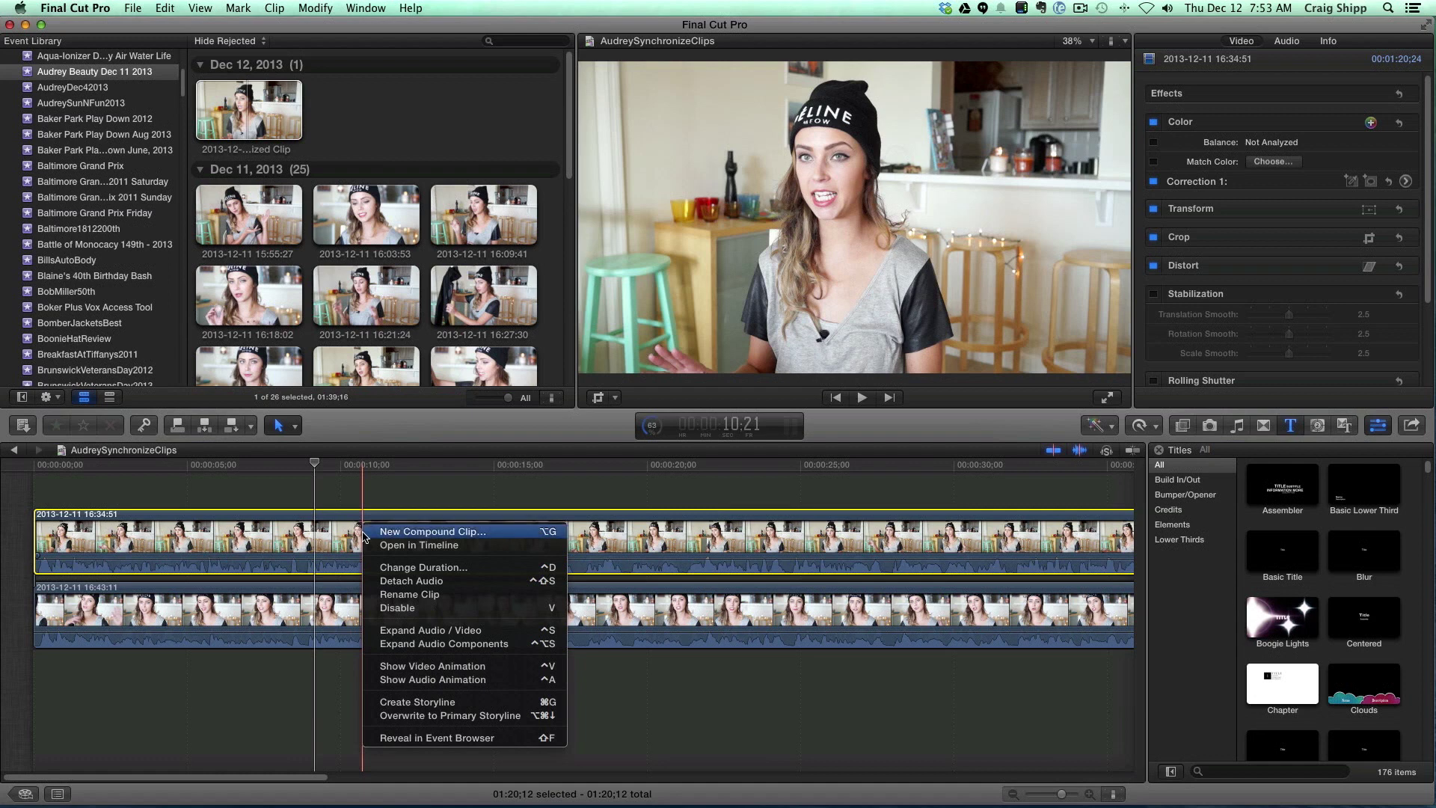
click(411, 582)
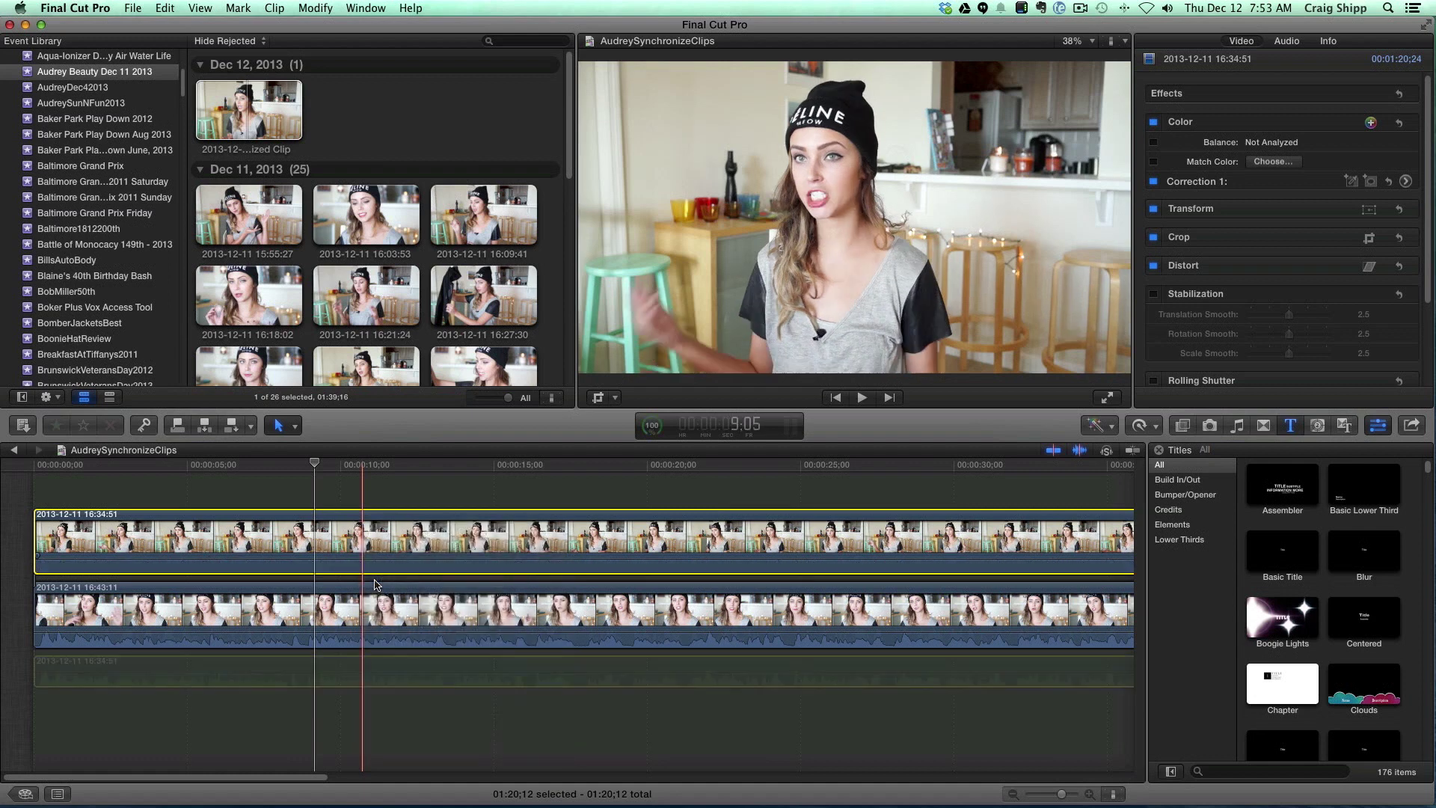
click(362, 719)
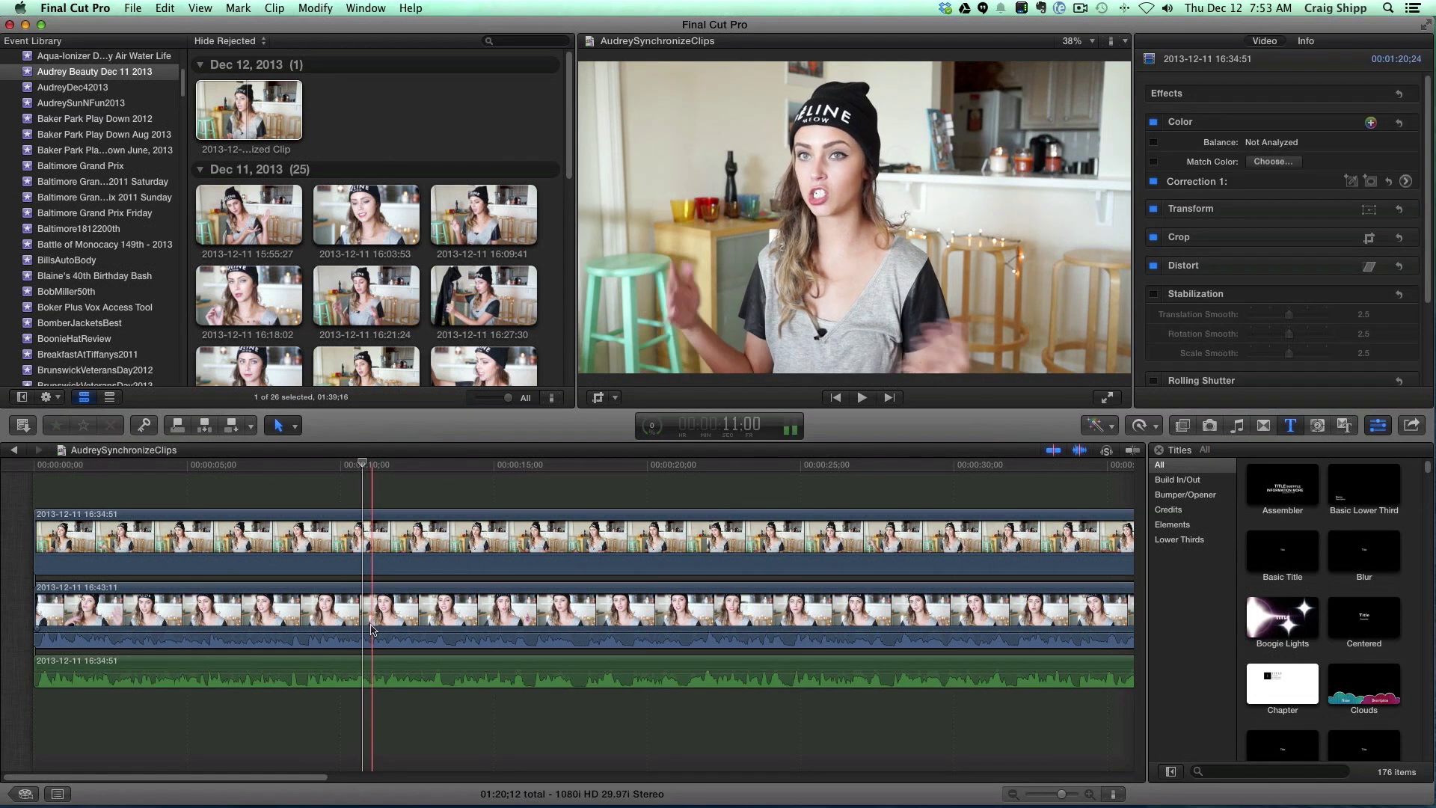
drag(369, 632, 369, 653)
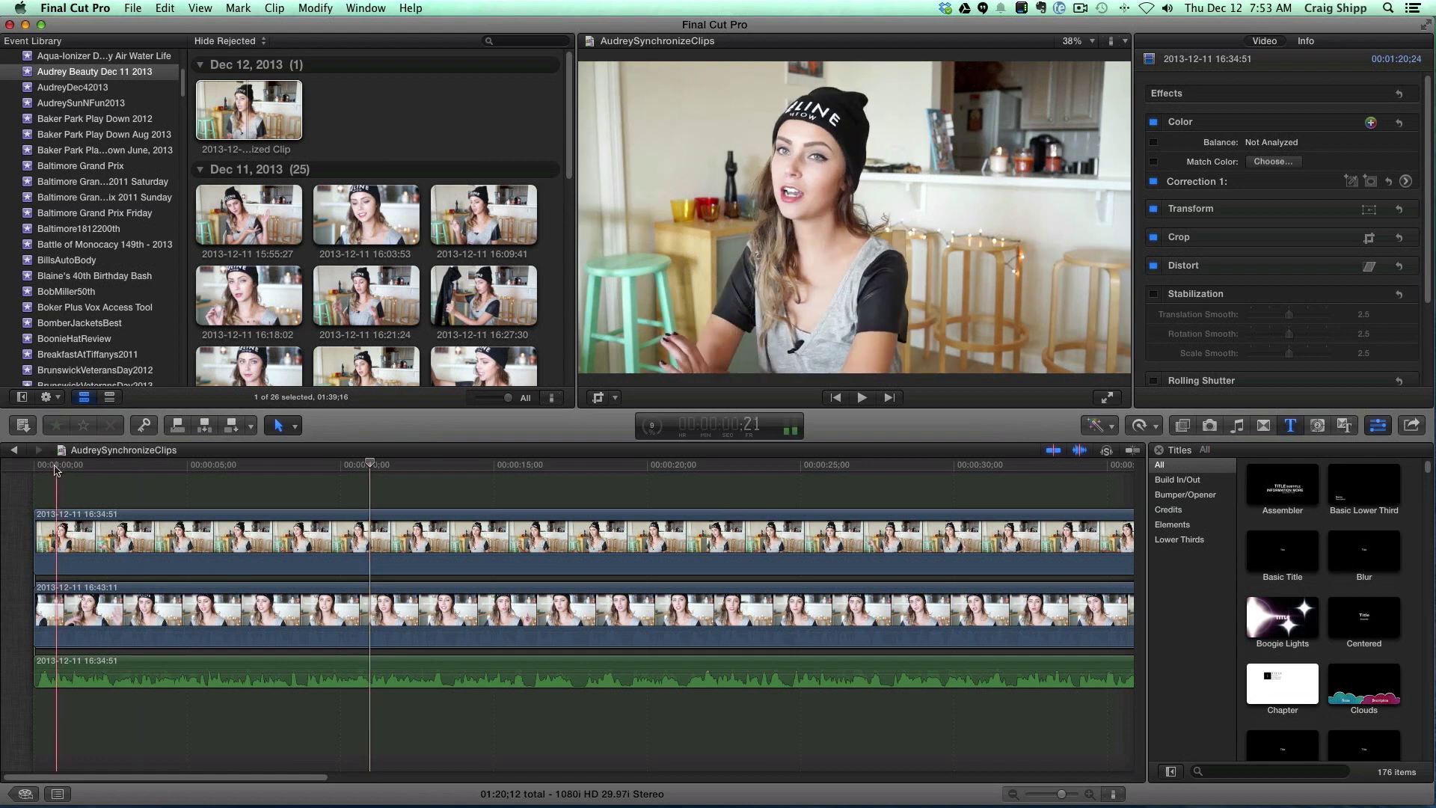
Step: Play the timeline from the start with only the detached audio to check sound and picture, dismissing the desktop notification
click(44, 485)
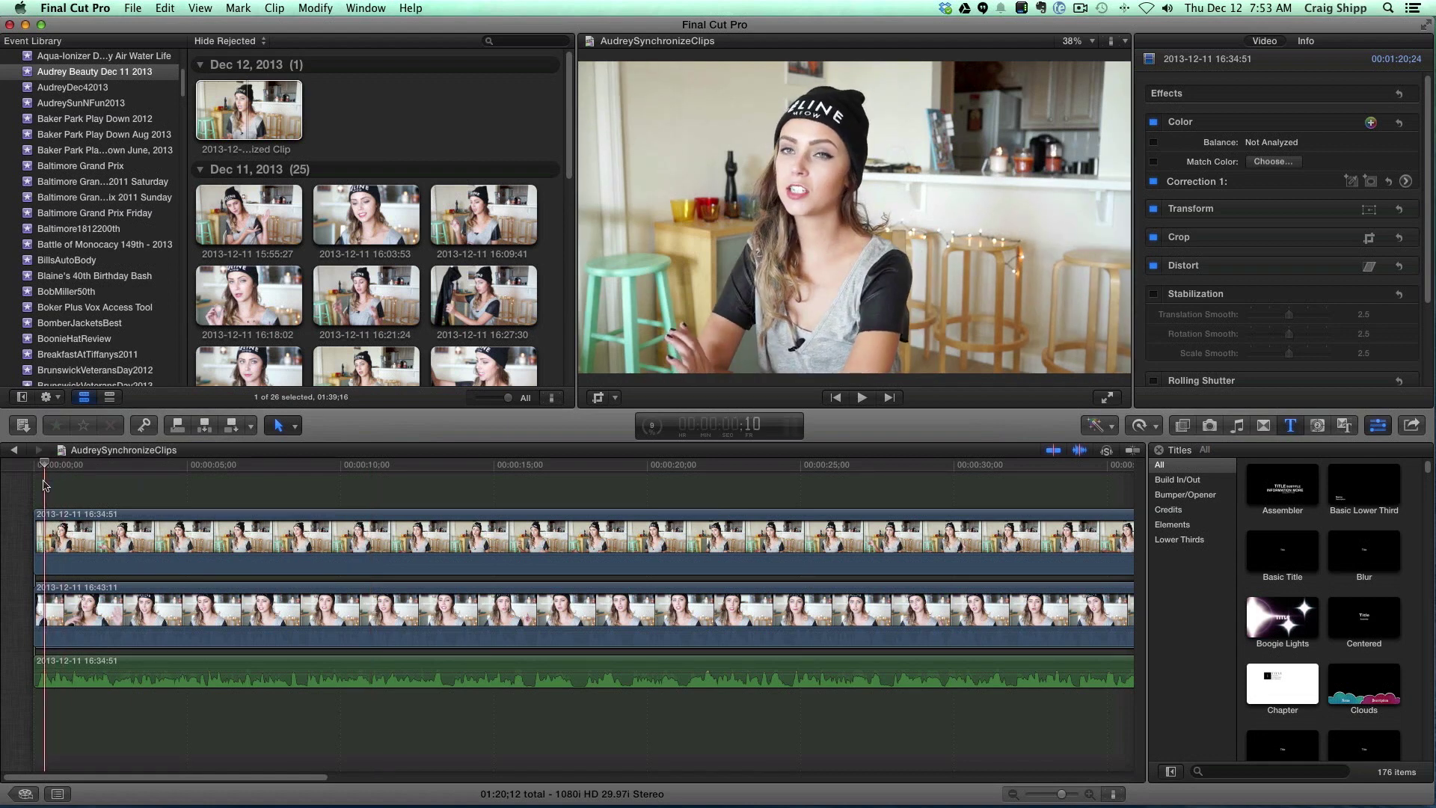
key(space)
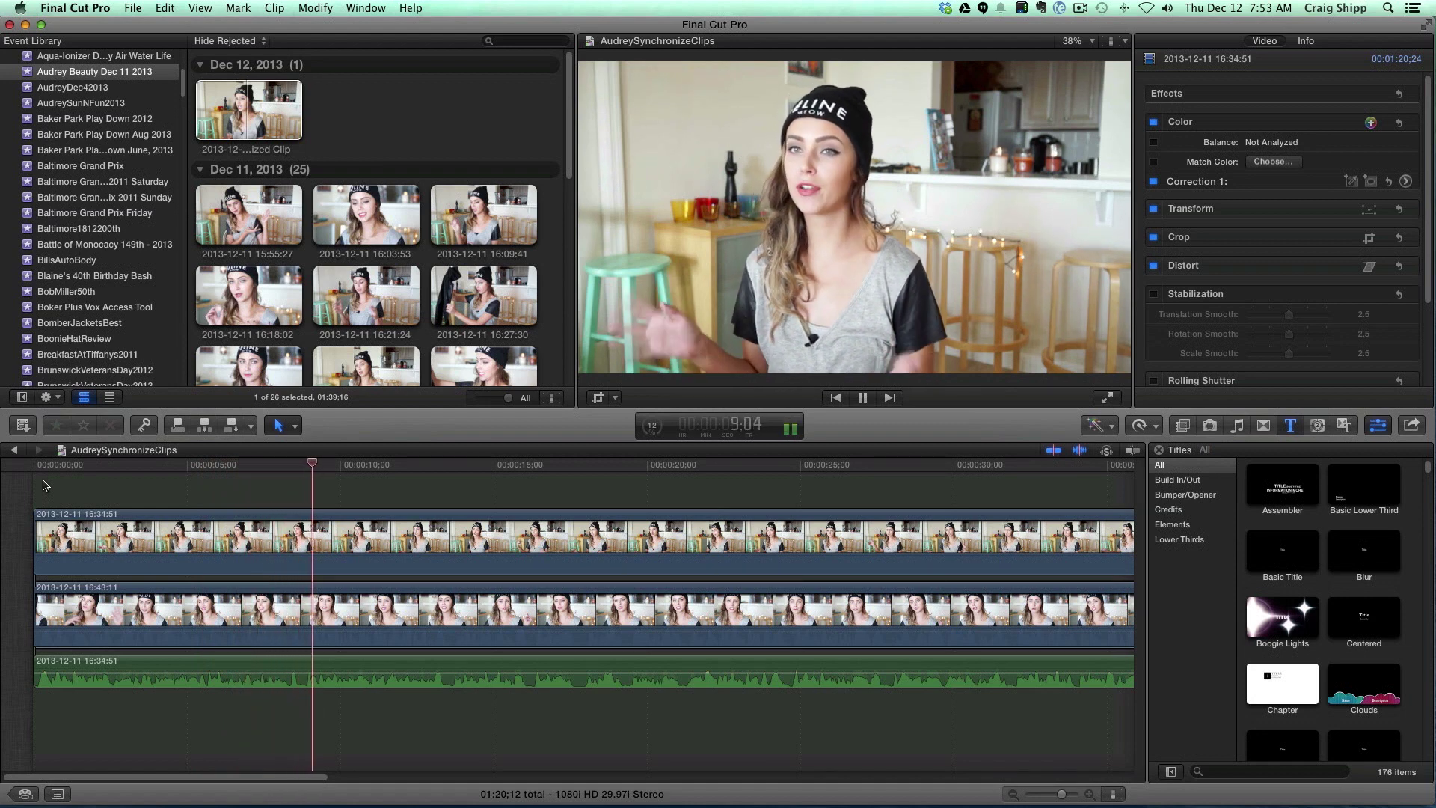
key(space)
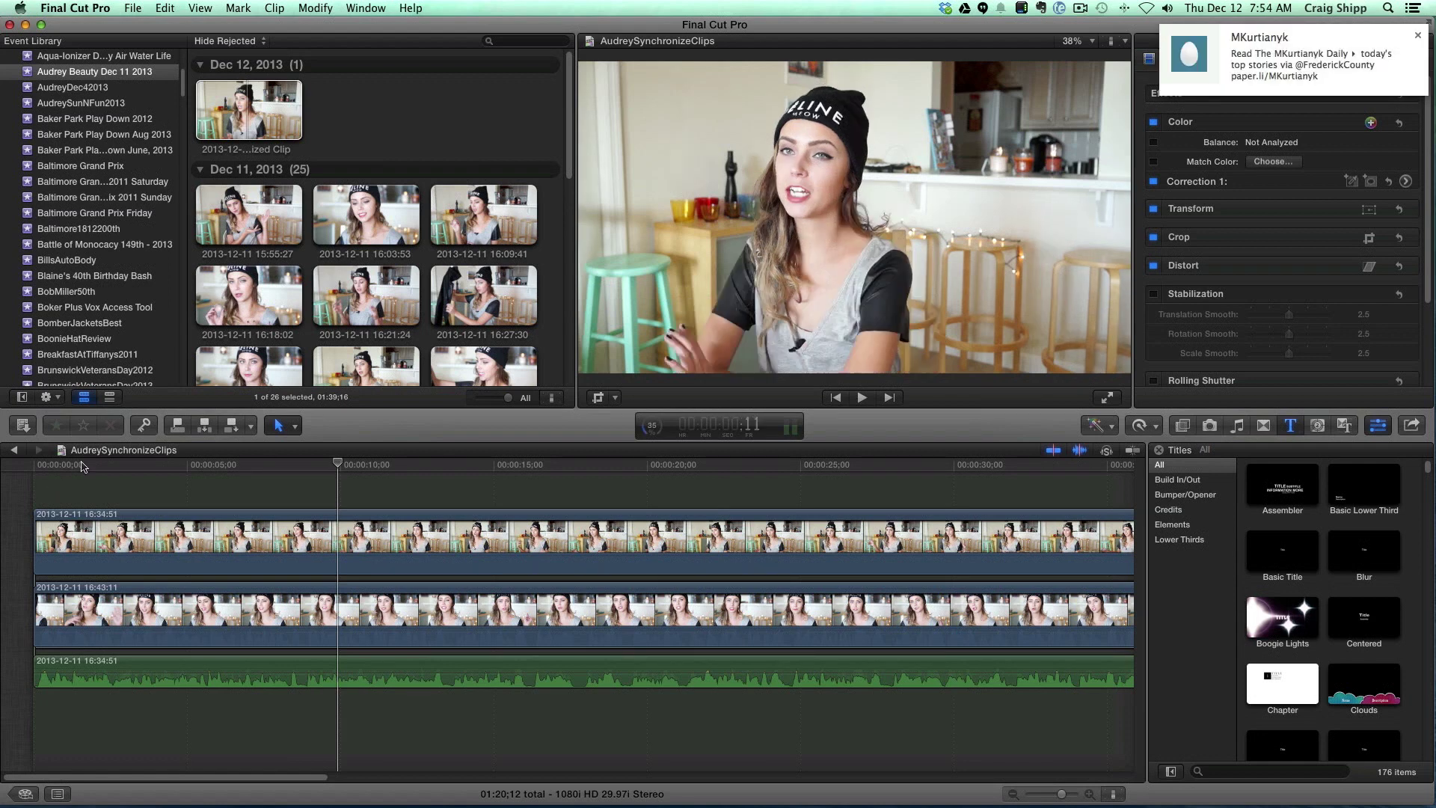
click(1419, 36)
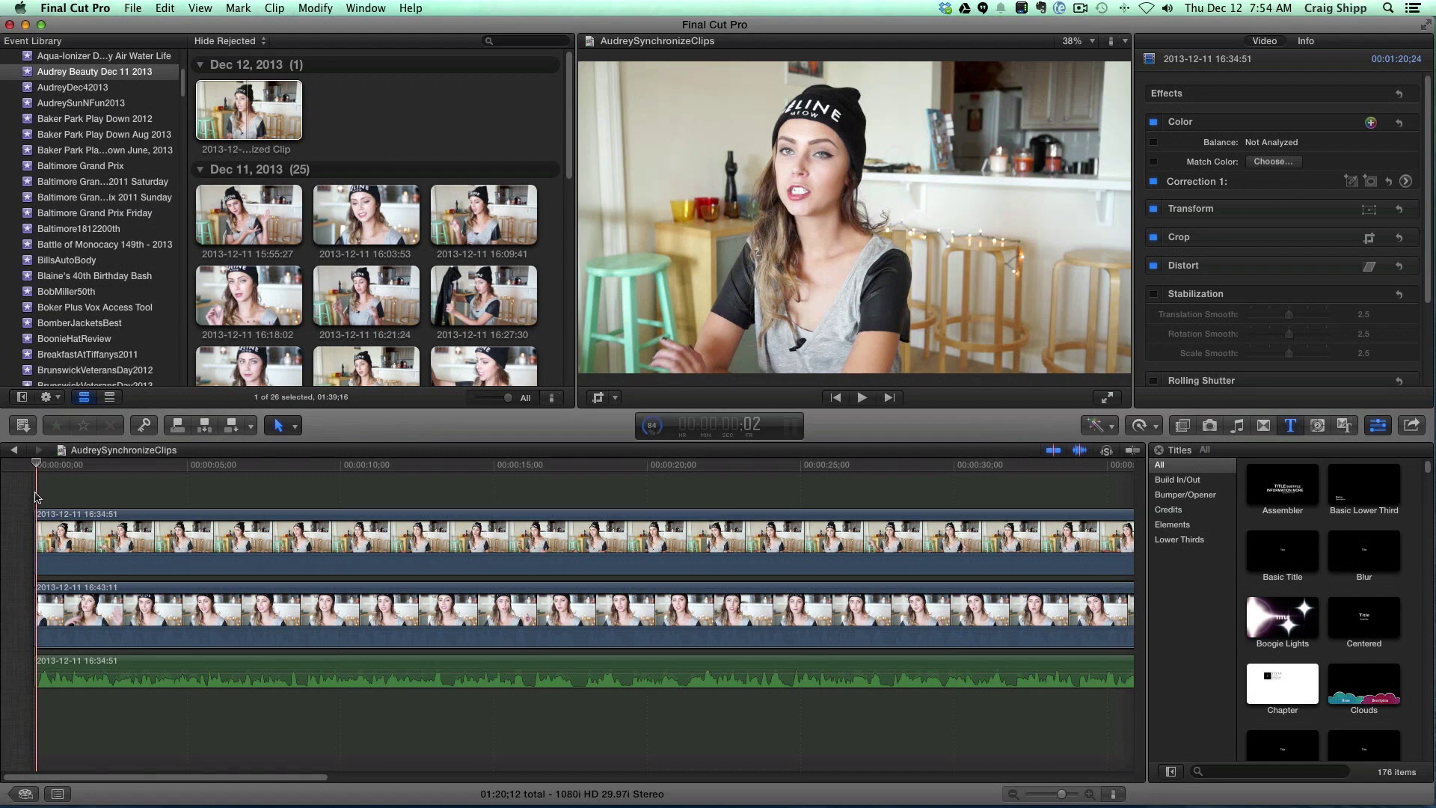
key(space)
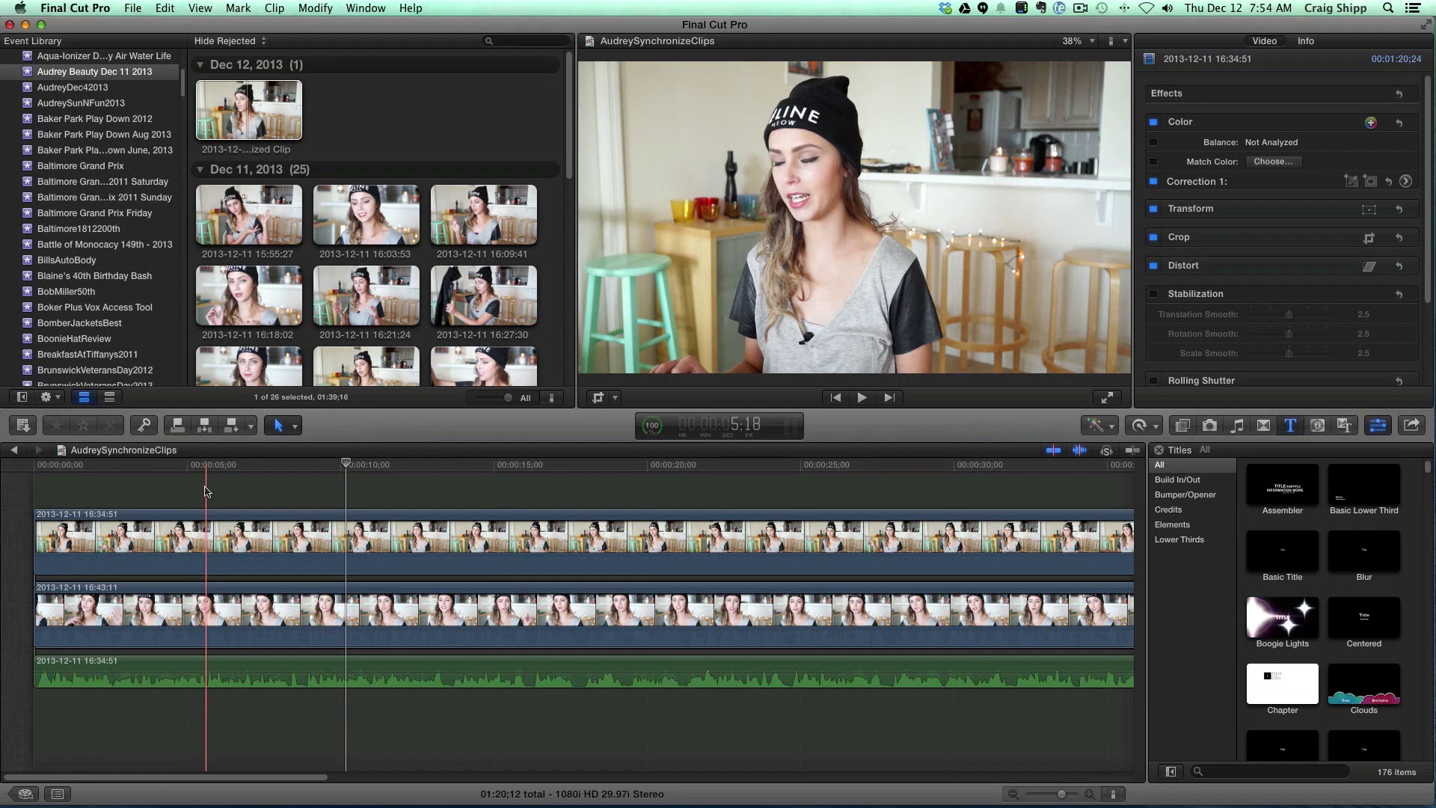
key(space)
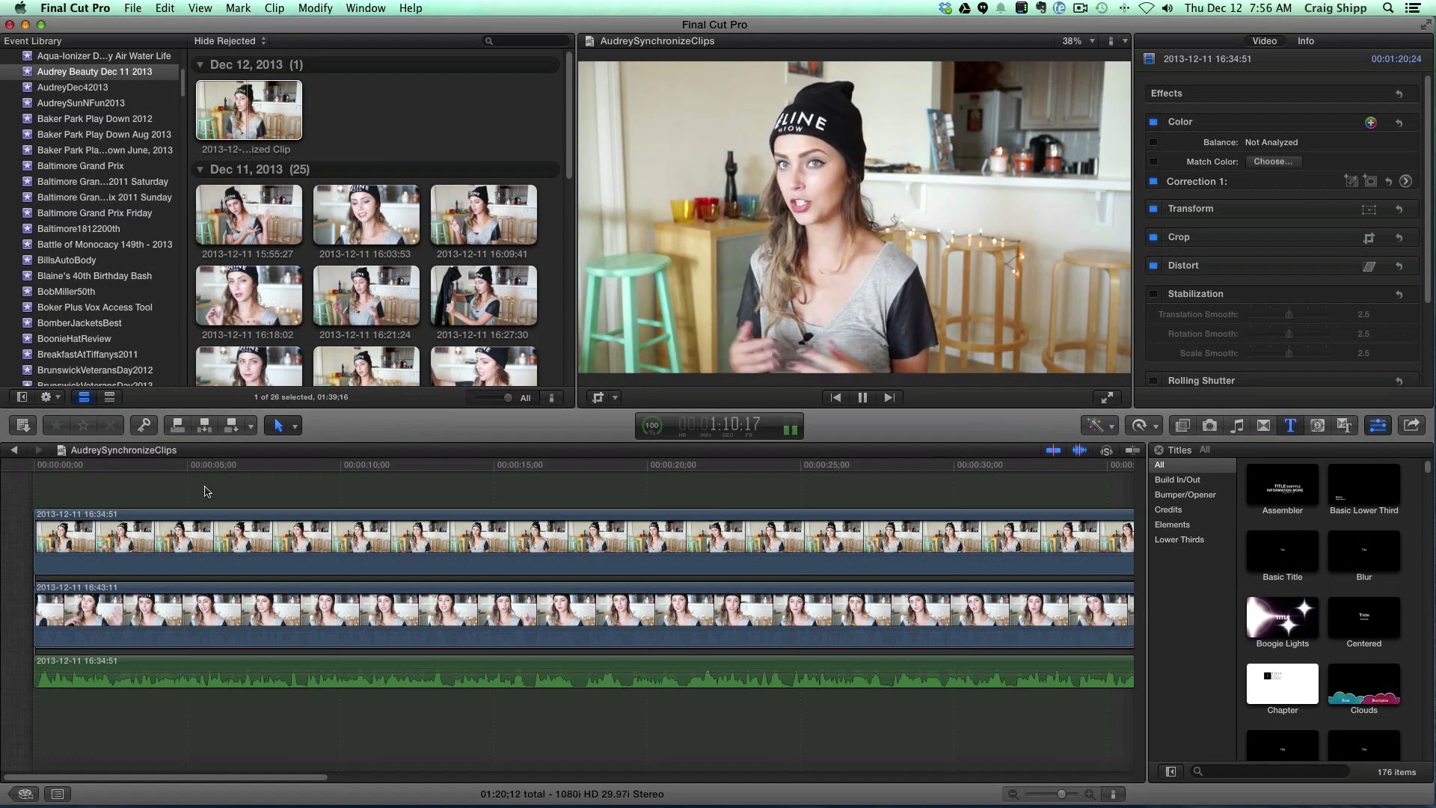
key(space)
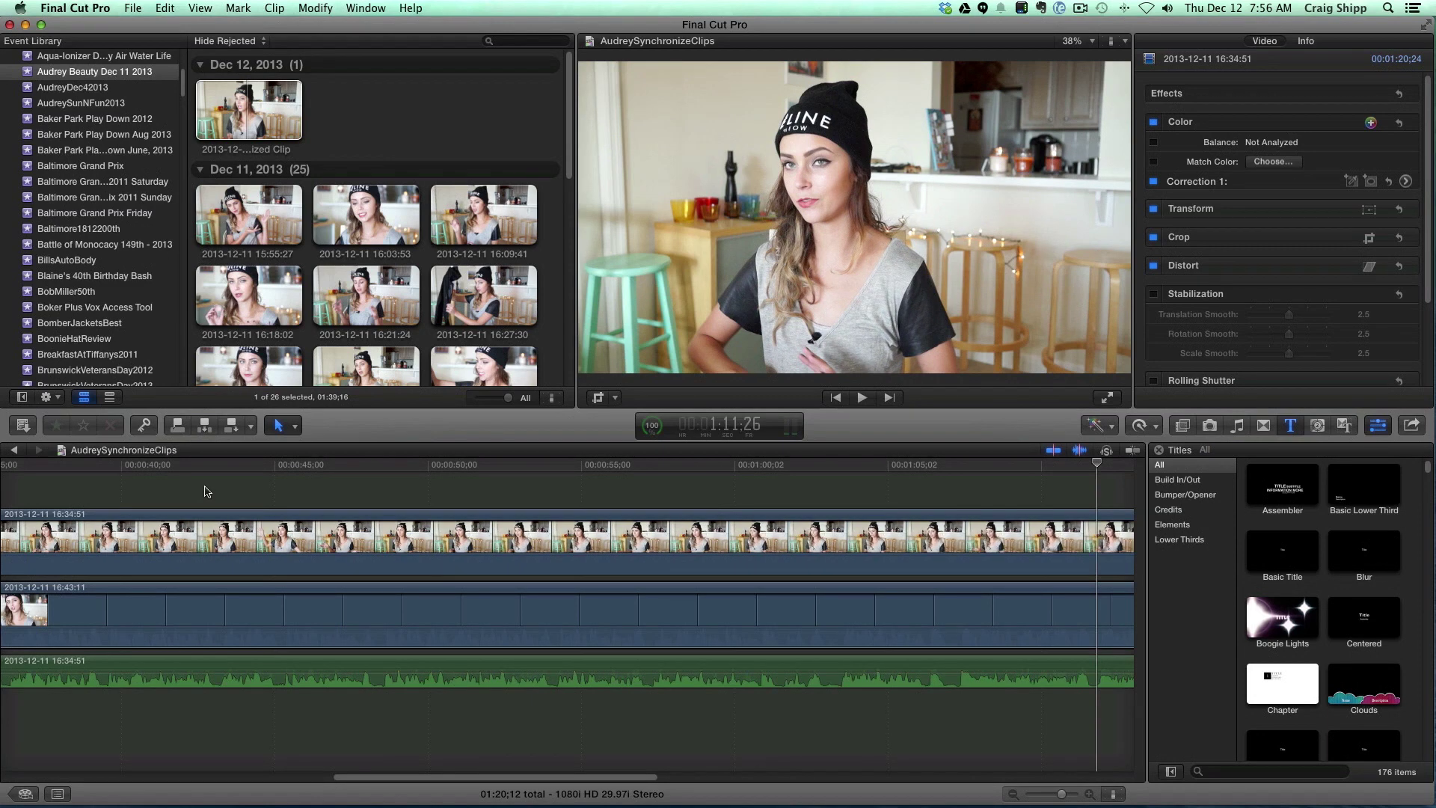
drag(370, 778, 33, 782)
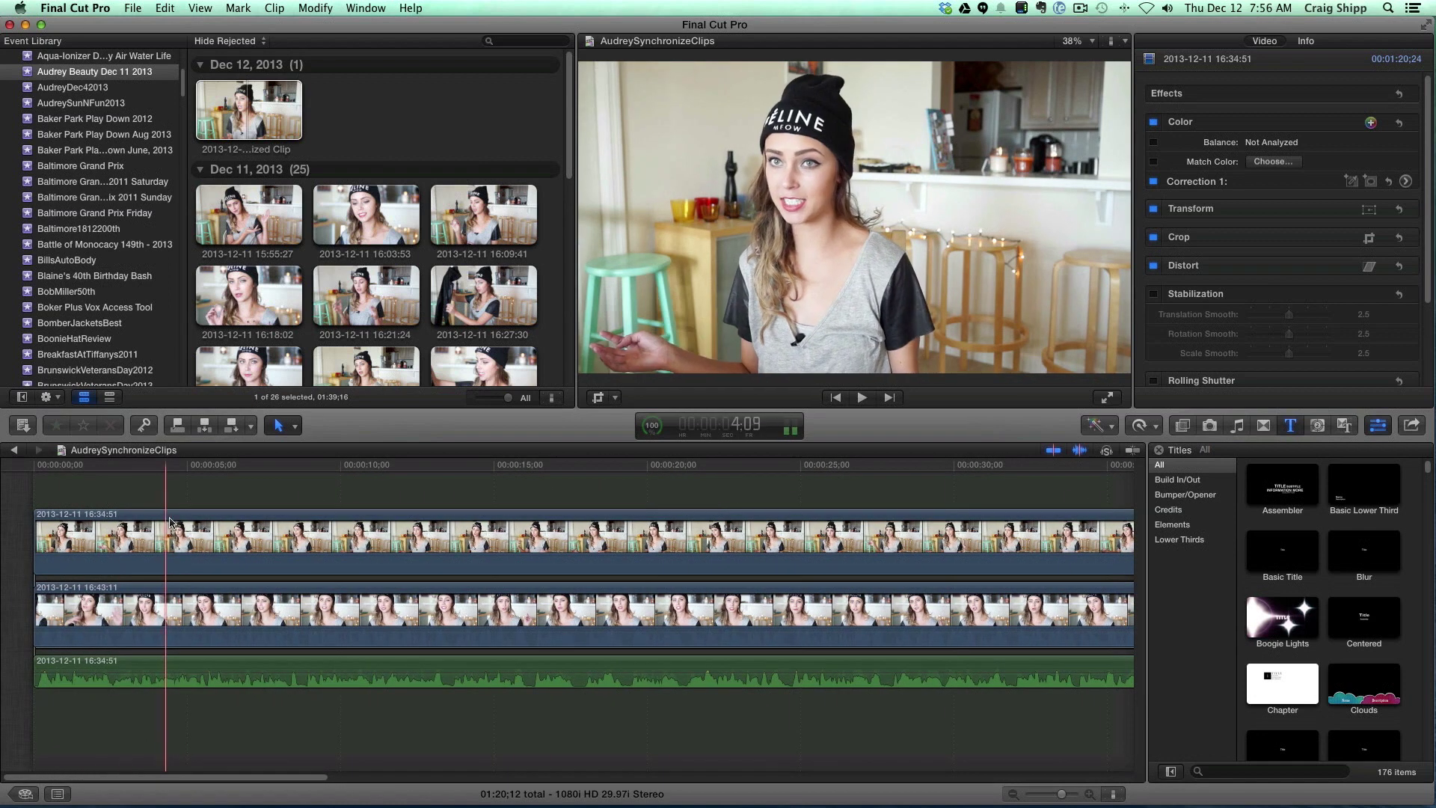
click(285, 426)
click(297, 534)
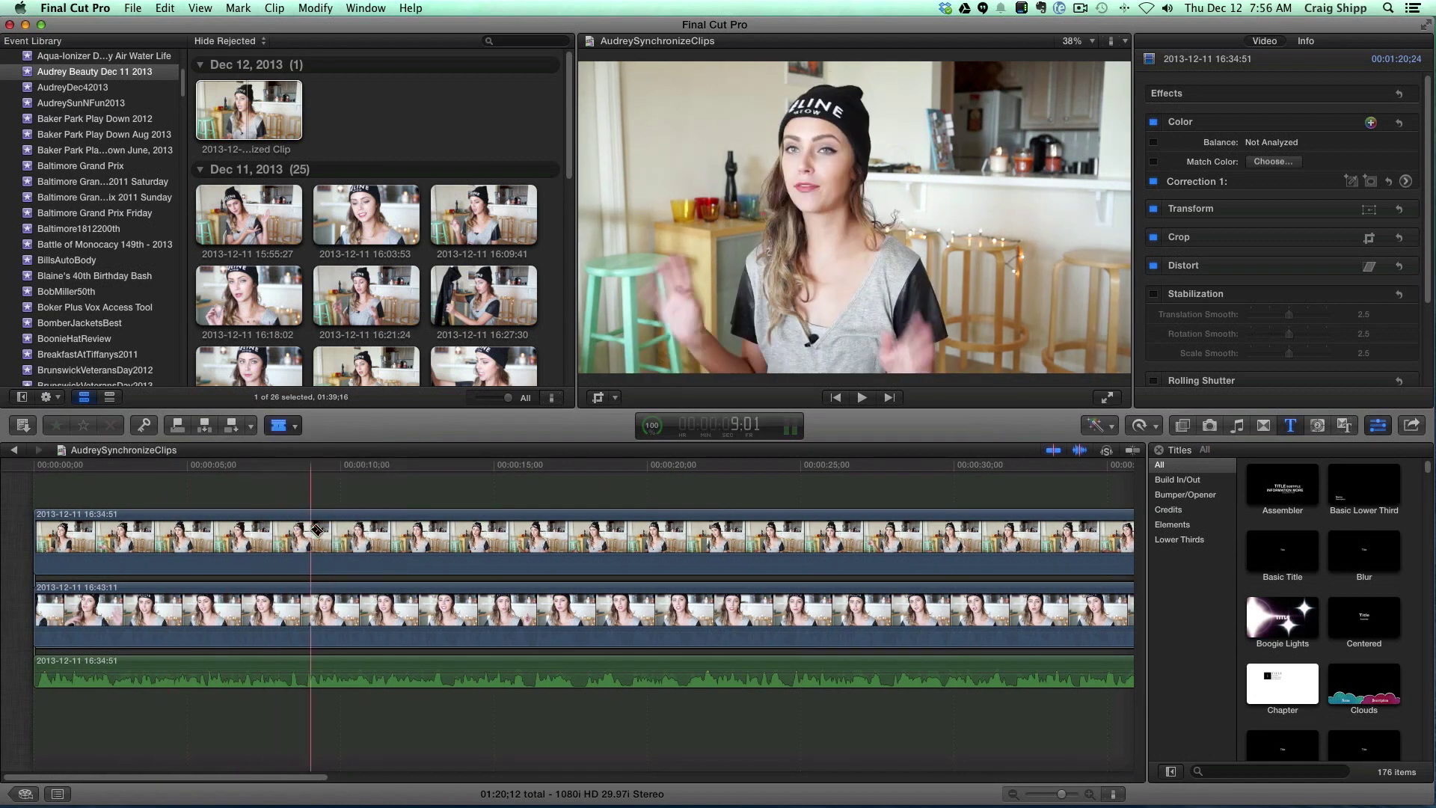
click(315, 537)
click(513, 534)
click(725, 534)
click(1060, 534)
drag(315, 777, 611, 777)
click(694, 533)
click(1069, 530)
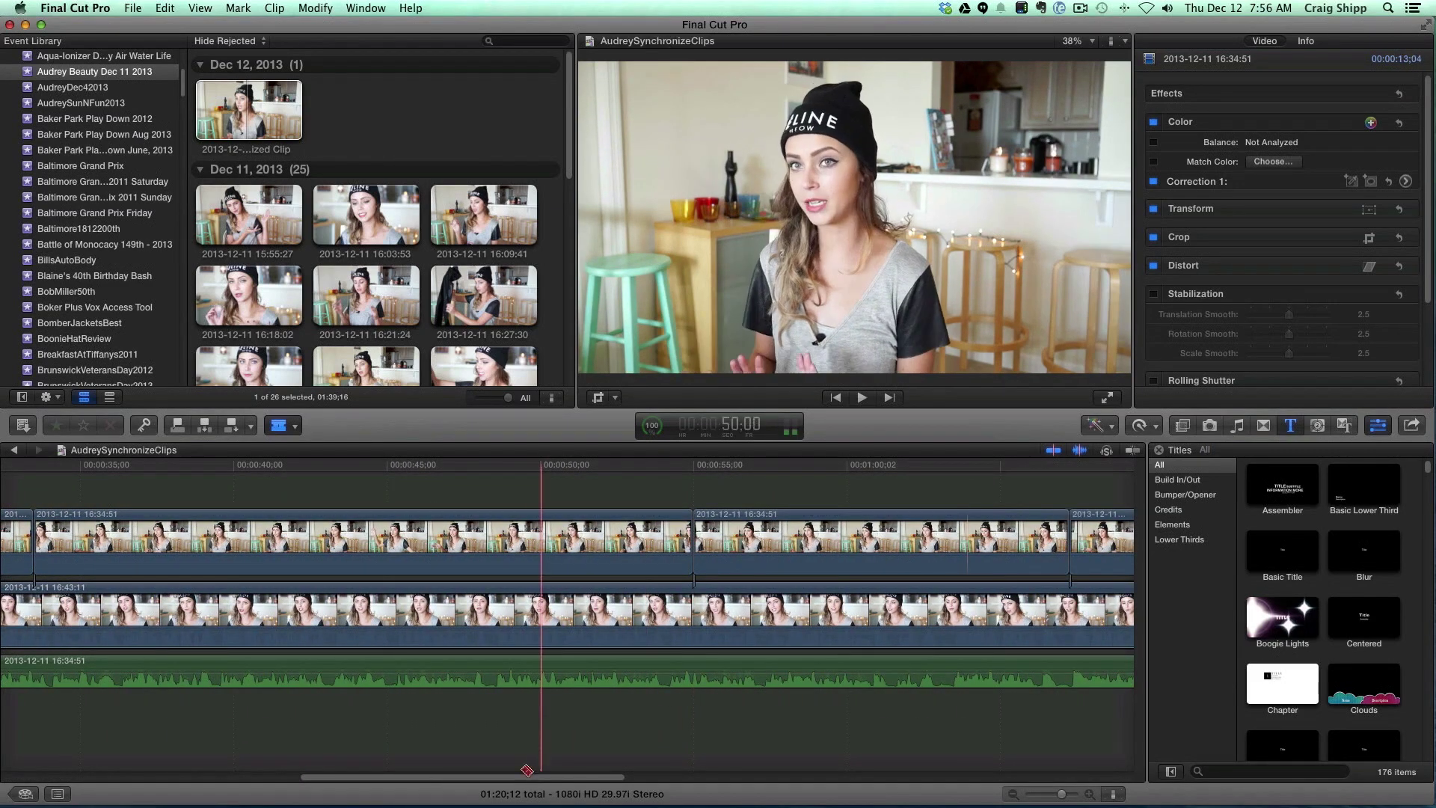
drag(510, 778, 672, 778)
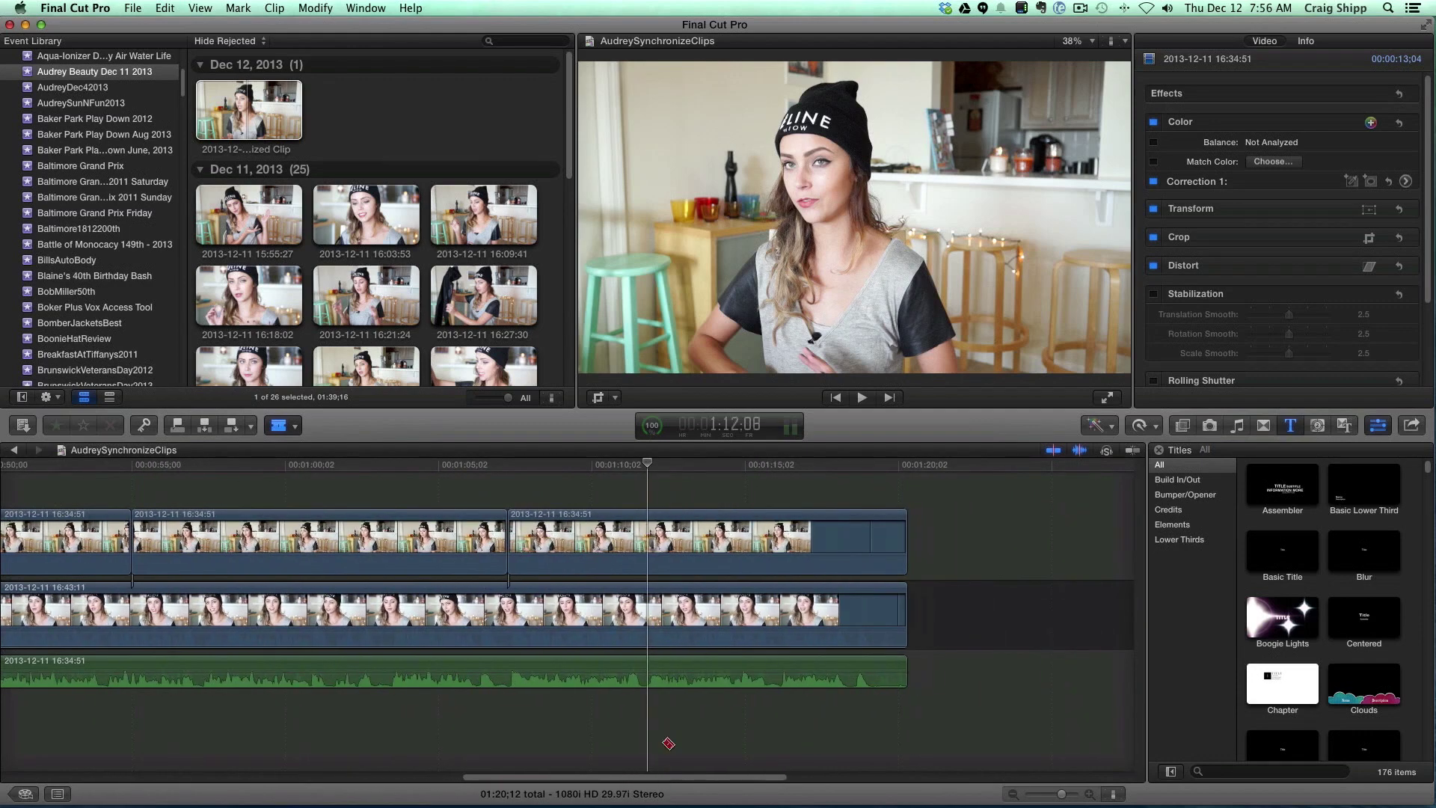
click(724, 533)
drag(705, 778, 166, 783)
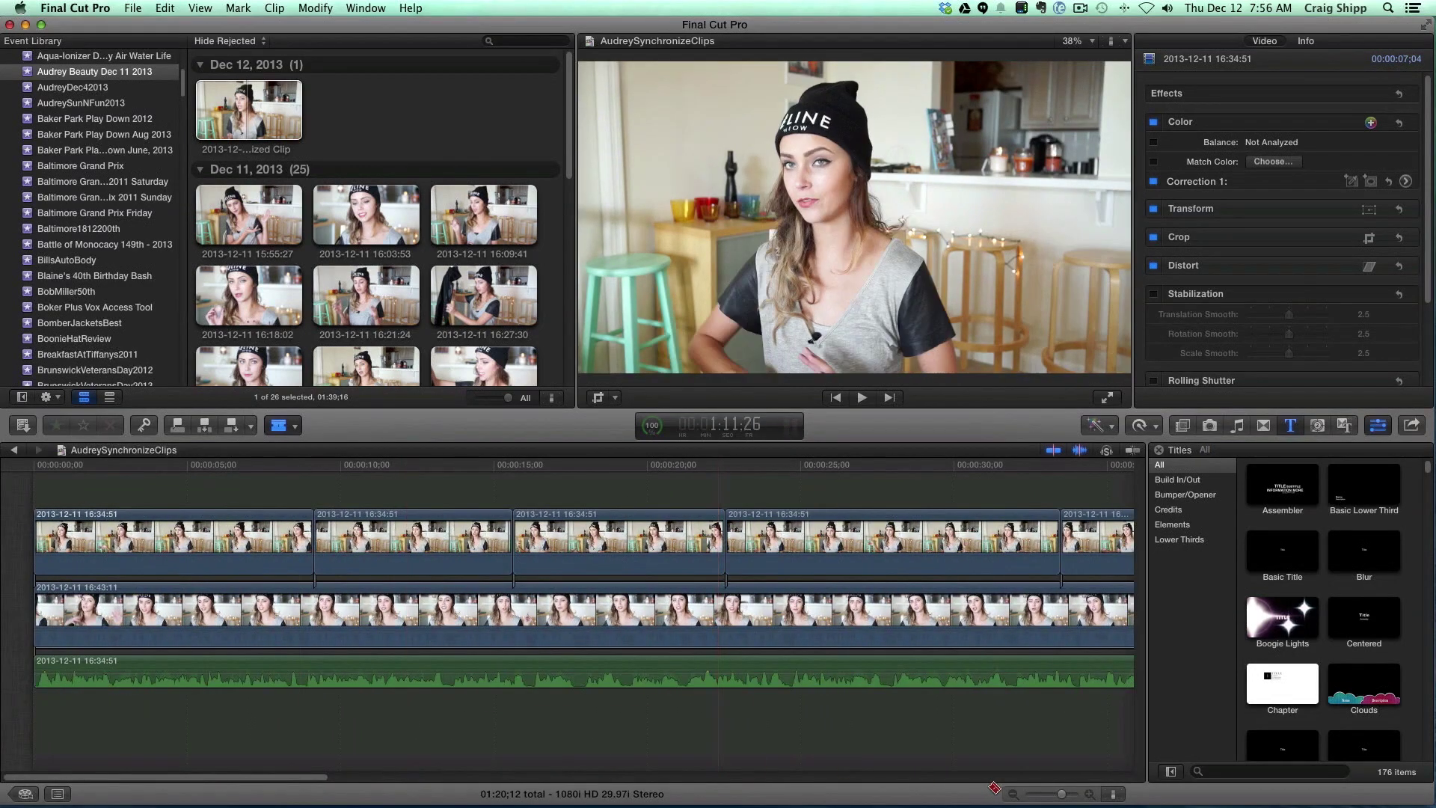
Step: Switch to the Select tool and delete the upper clip's first segment, covering the start to about 9 seconds
drag(1063, 797, 1055, 795)
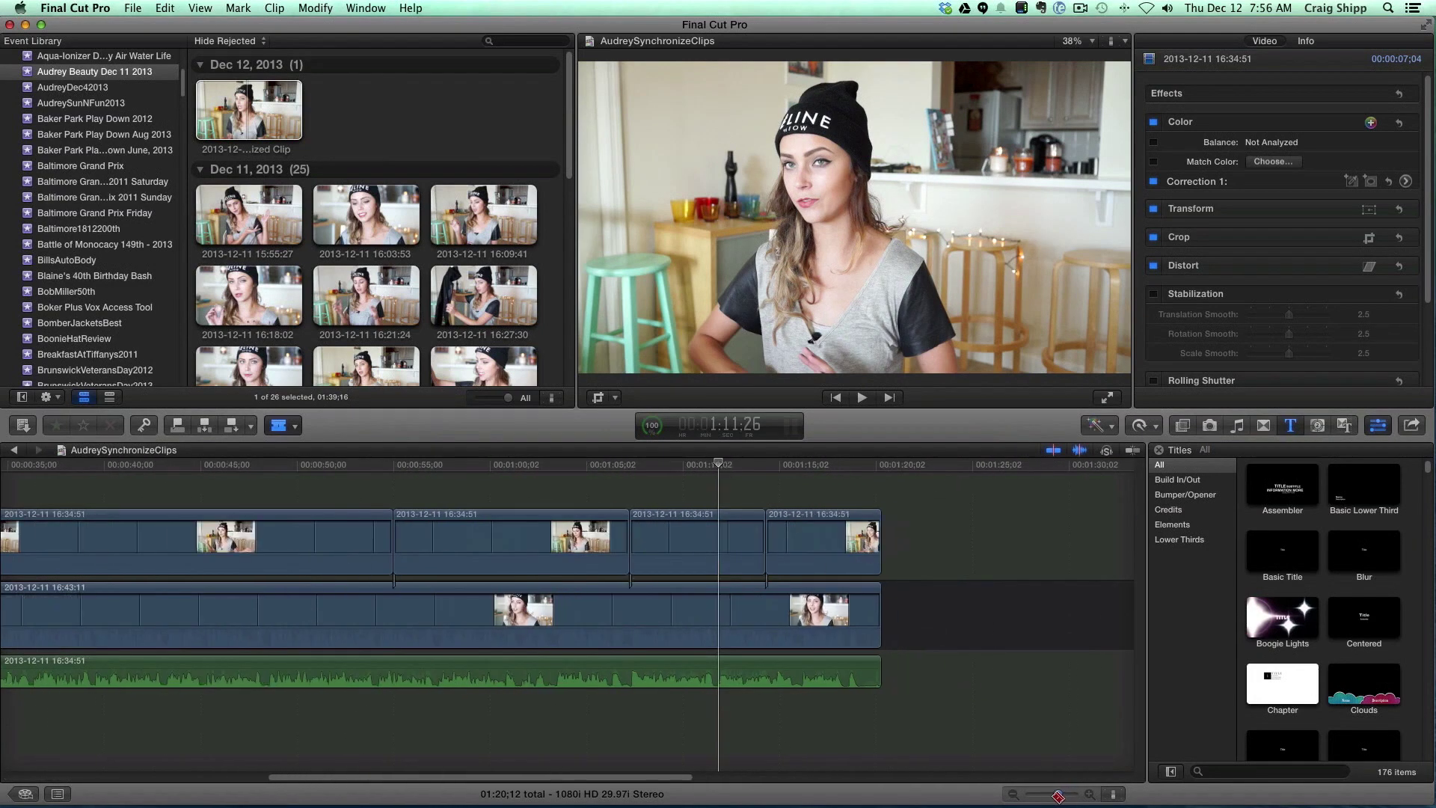
drag(494, 778, 303, 783)
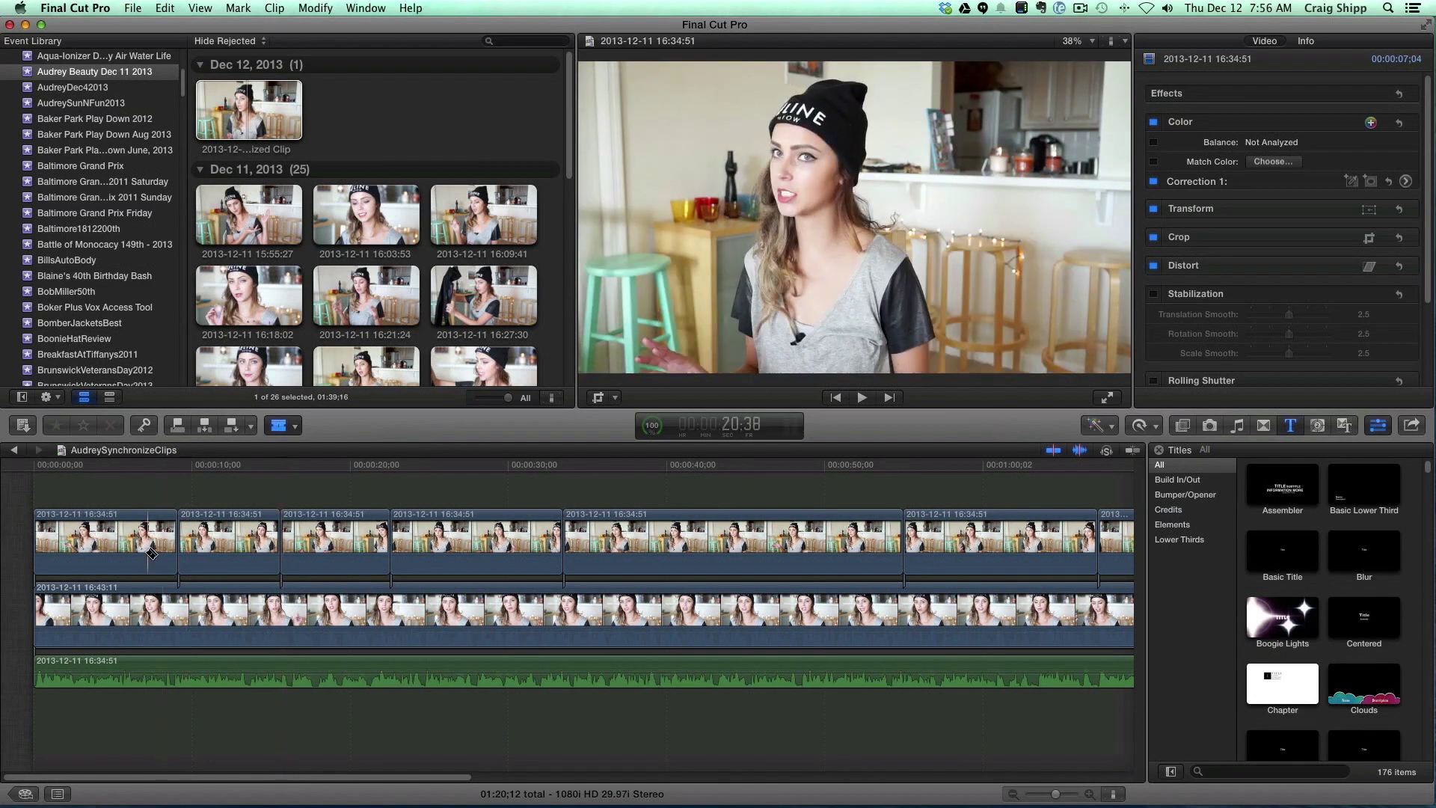
click(284, 427)
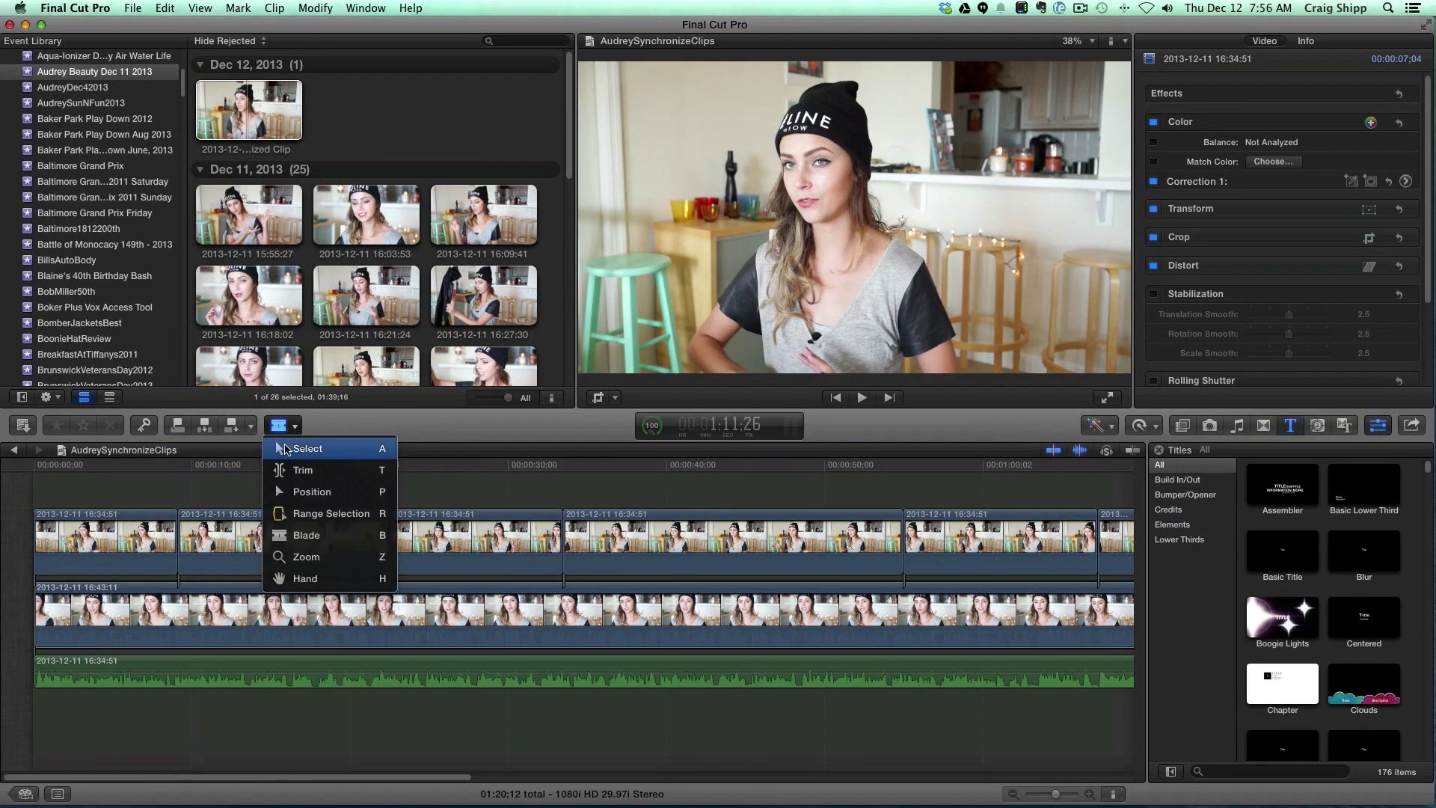
click(295, 445)
click(131, 528)
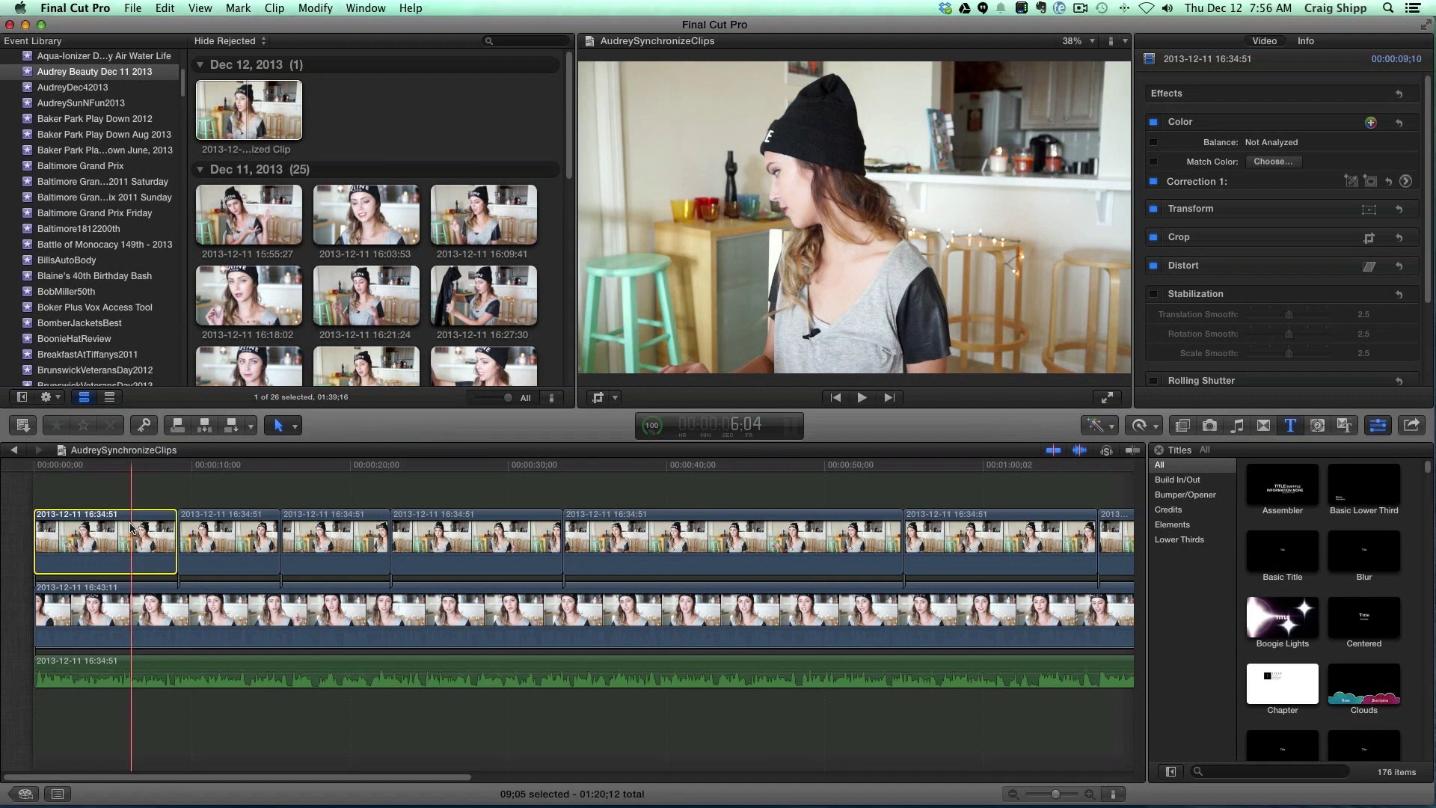
key(Delete)
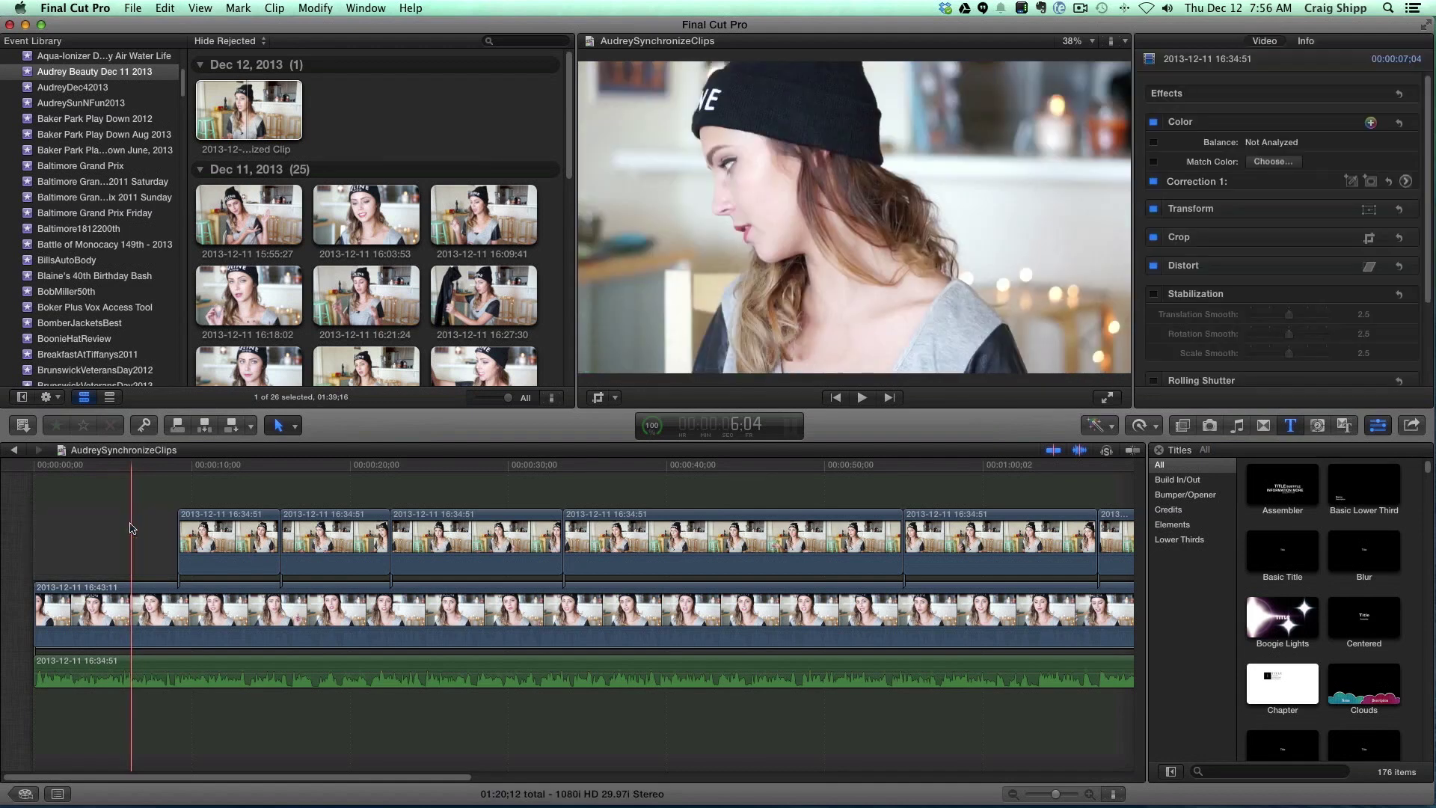
Step: Play the timeline from the start and delete the upper clip's segment between about 34 and 55 seconds
click(33, 537)
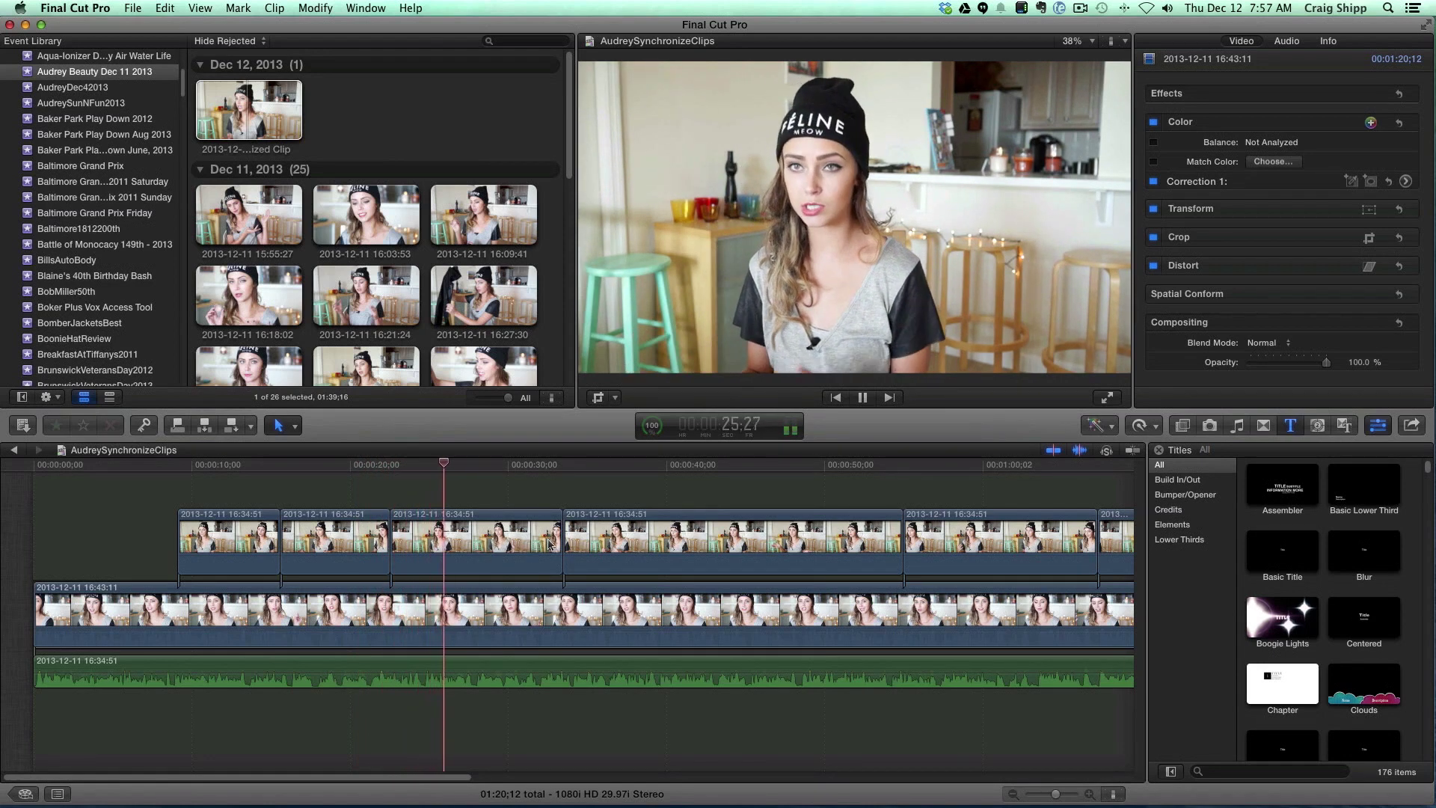
click(645, 540)
click(645, 540)
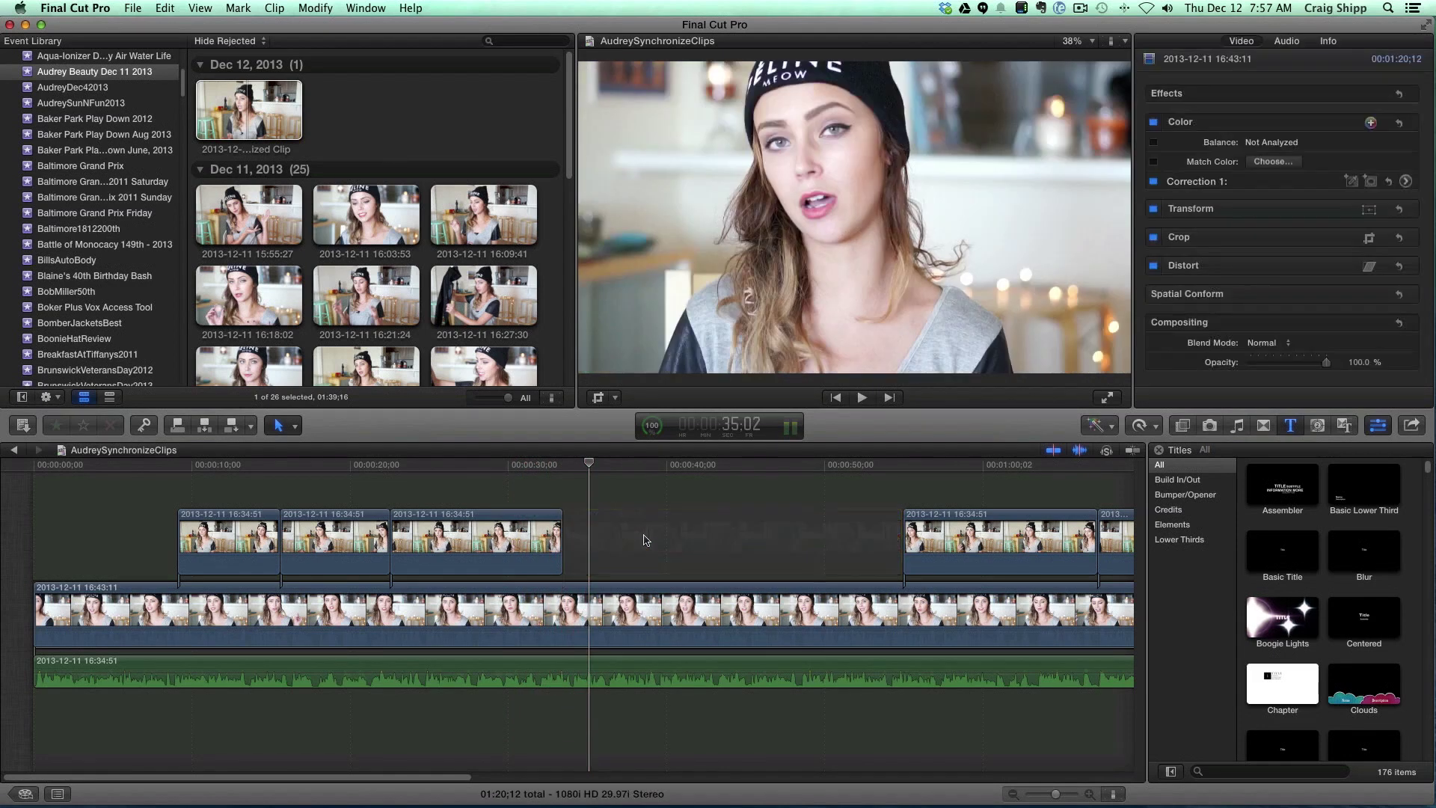
Step: Play across the gap from about 33 seconds and trim the start of the upper segment following it to a duration of 11;32
click(555, 491)
key(space)
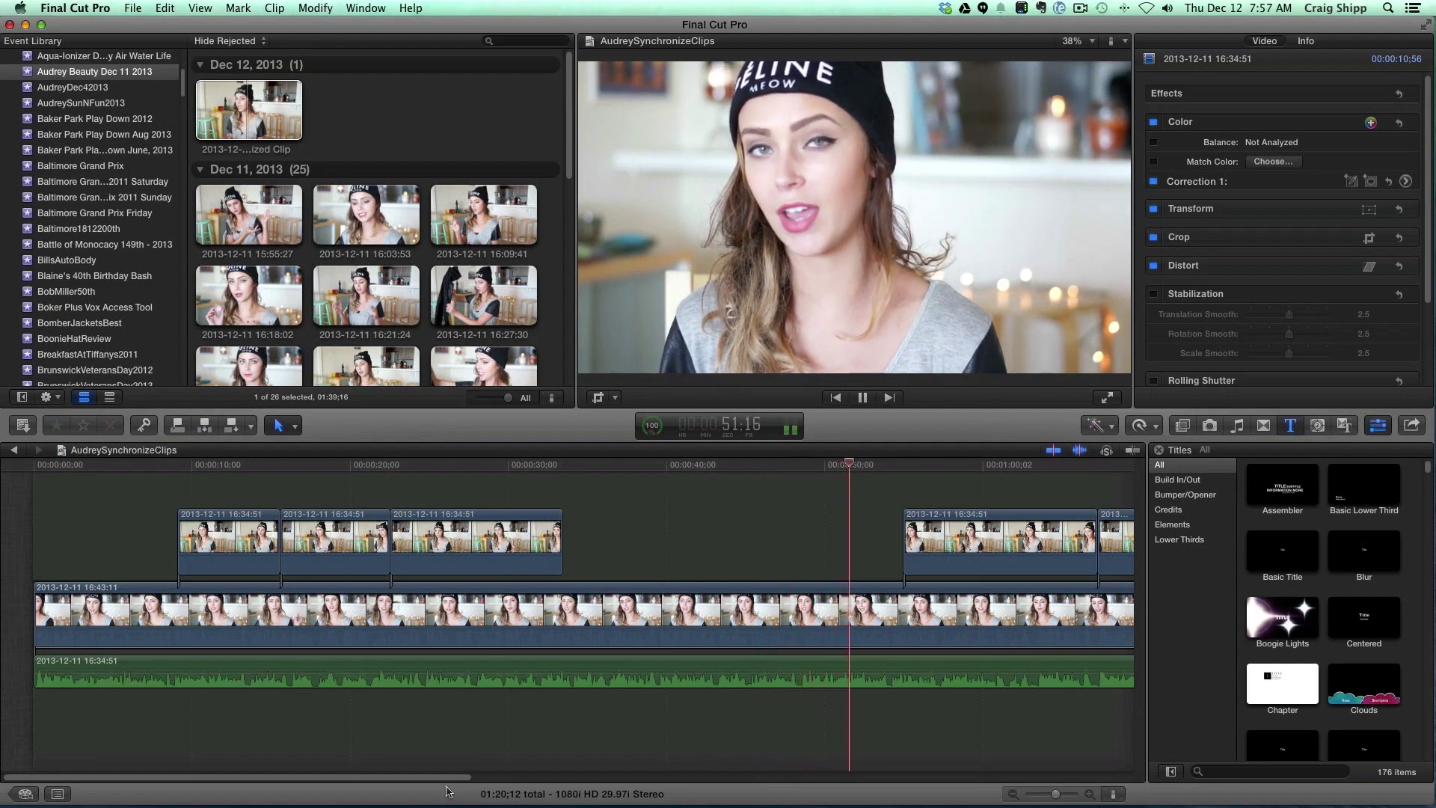
drag(441, 778, 607, 778)
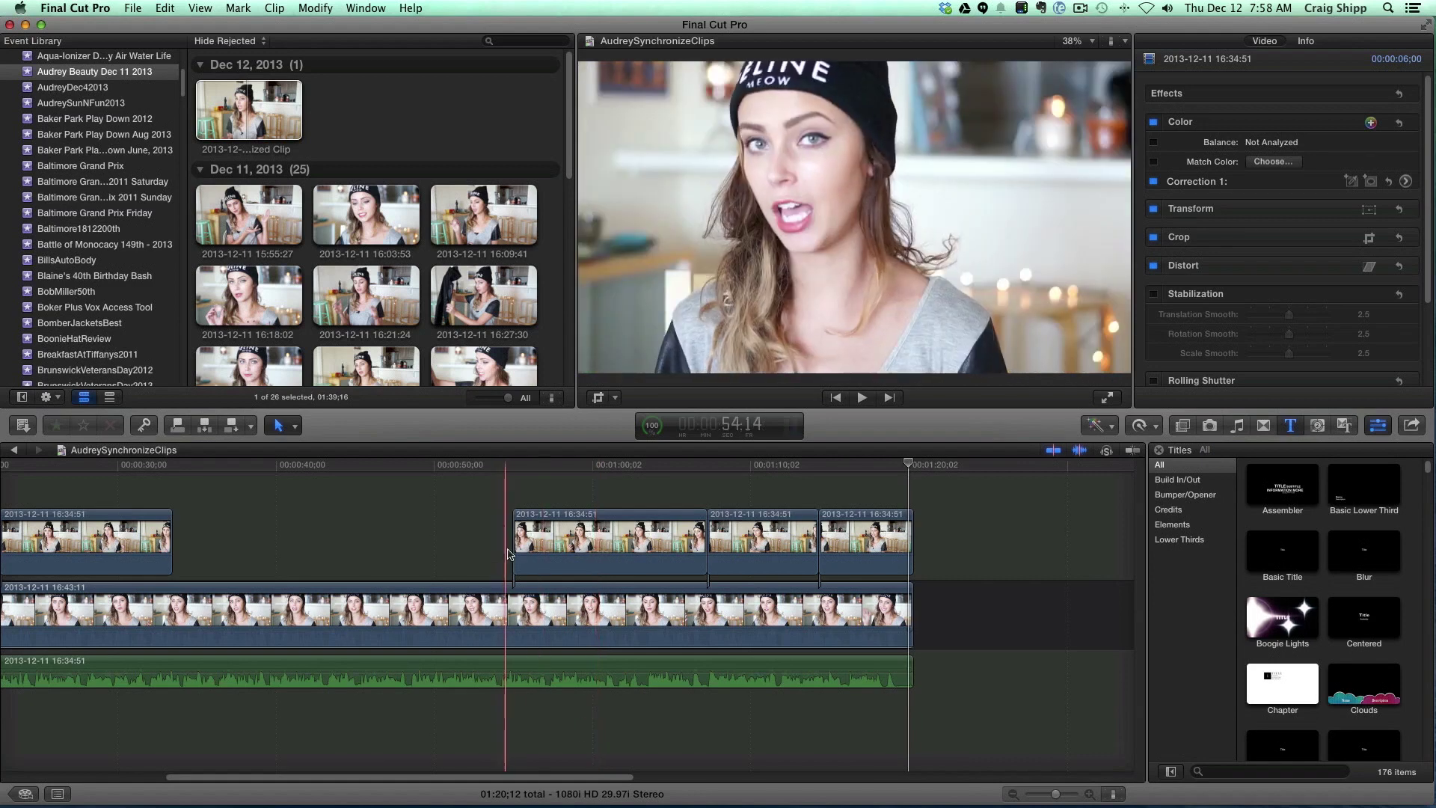
drag(515, 537, 527, 539)
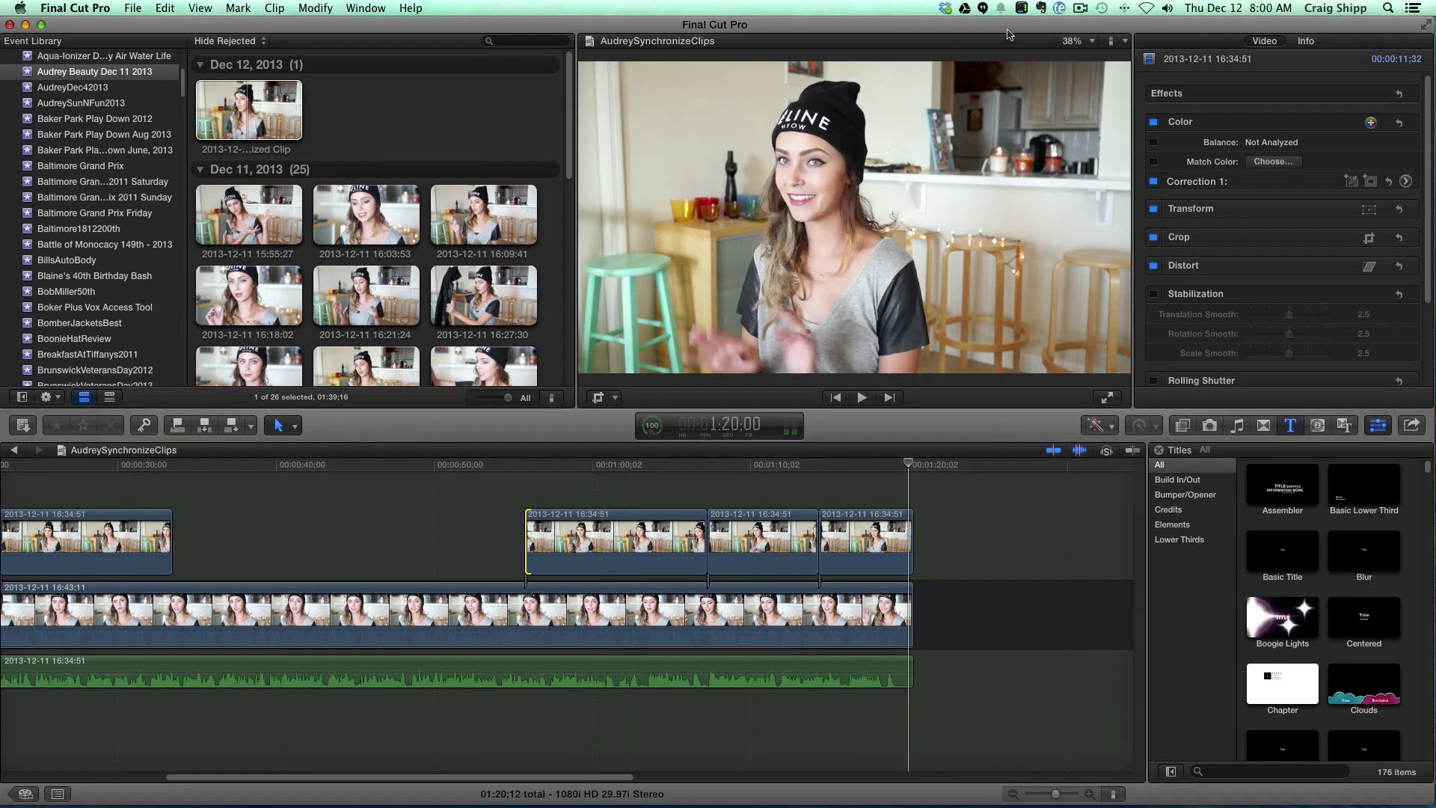
click(1081, 9)
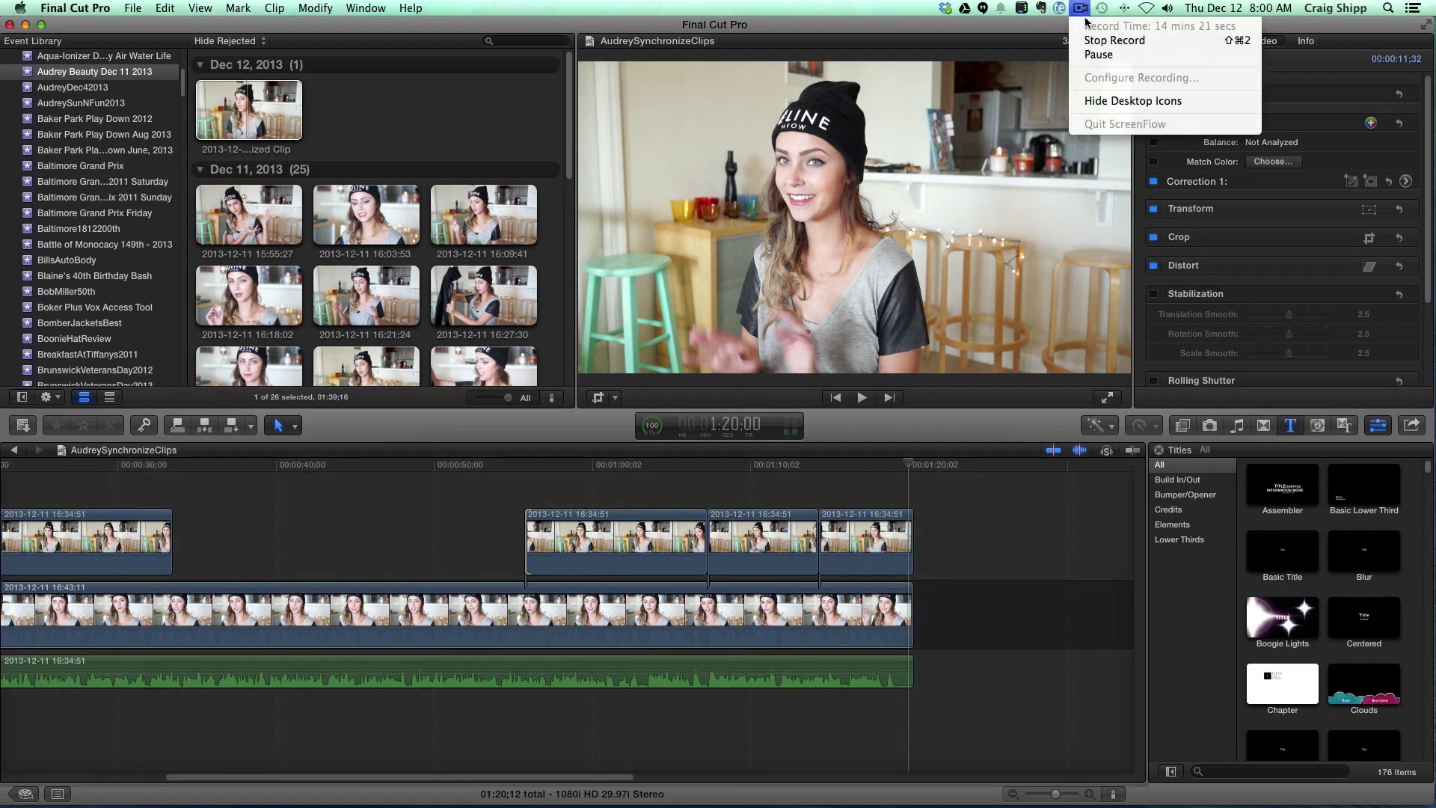
click(1090, 41)
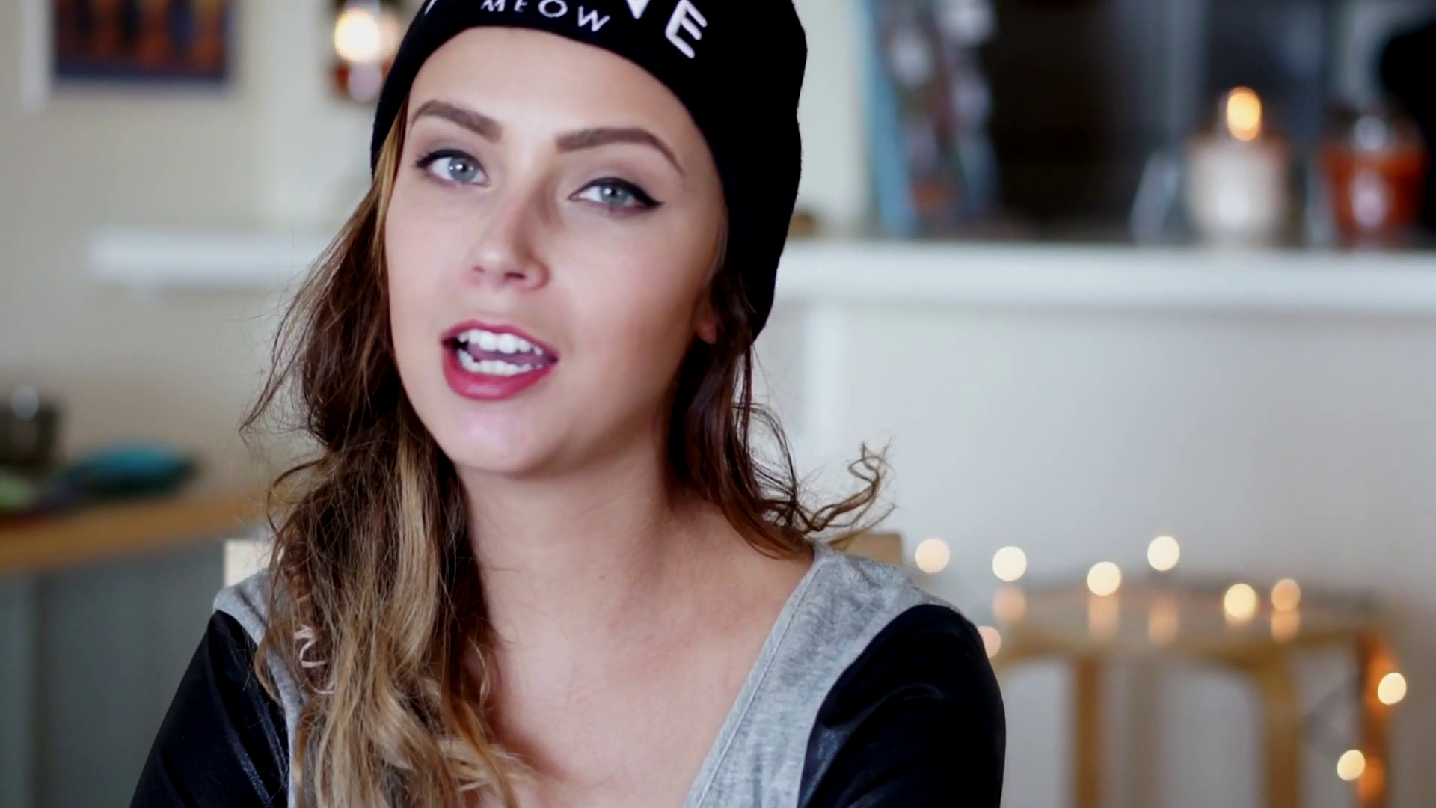